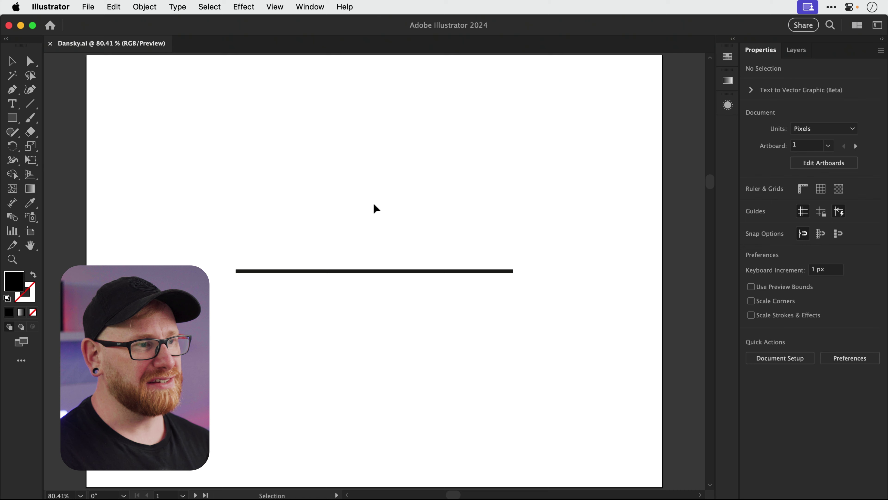
# Add an Arrow 7 arrowhead to the right end of the straight black line.
pyautogui.click(400, 271)
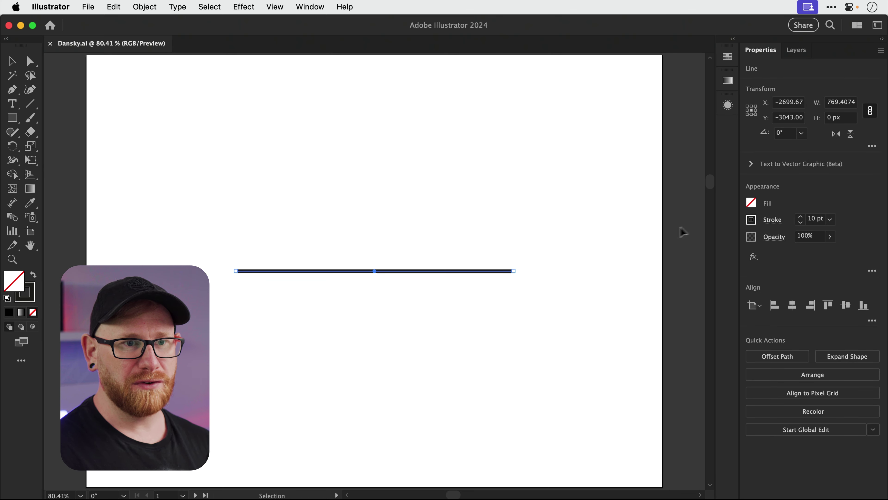
pyautogui.click(766, 221)
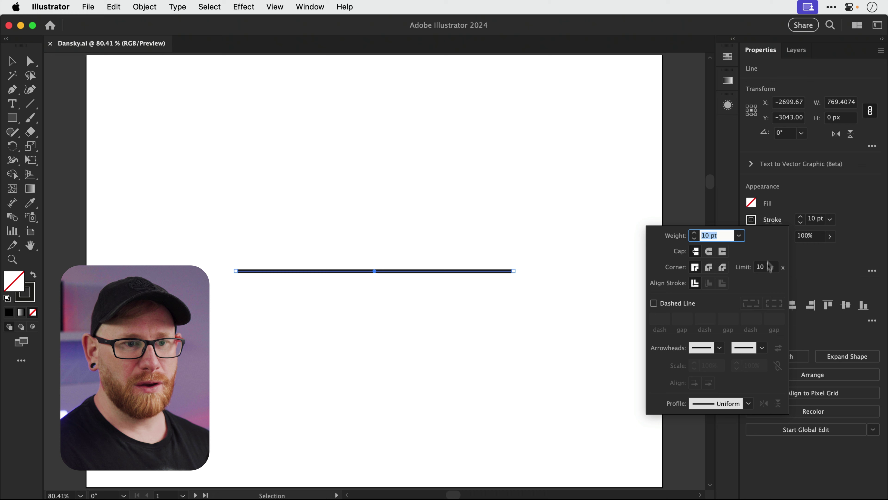
pyautogui.click(762, 348)
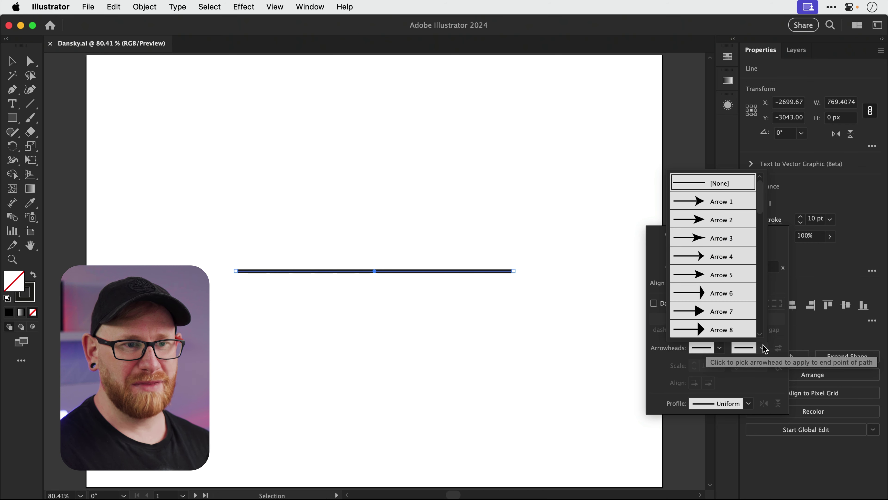
pyautogui.click(723, 316)
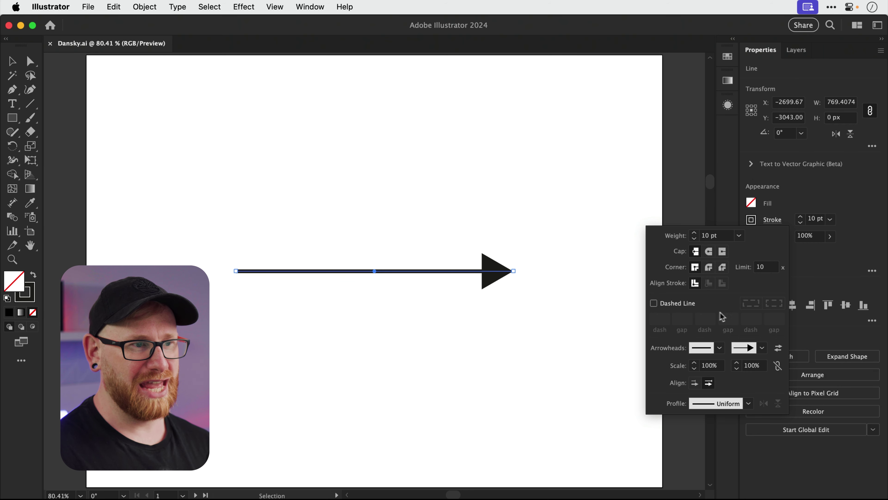
pyautogui.click(291, 217)
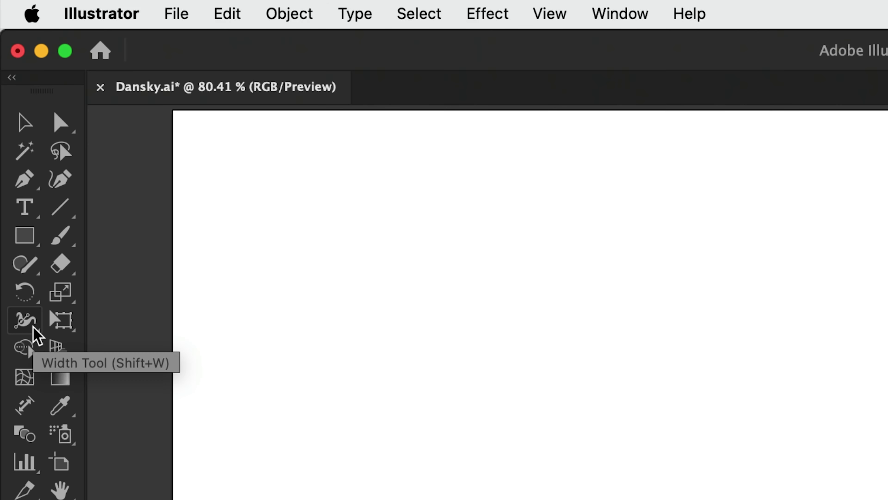
# Warp the arrow's straight shaft into an S-shaped wave with the Warp Tool.
pyautogui.click(34, 327)
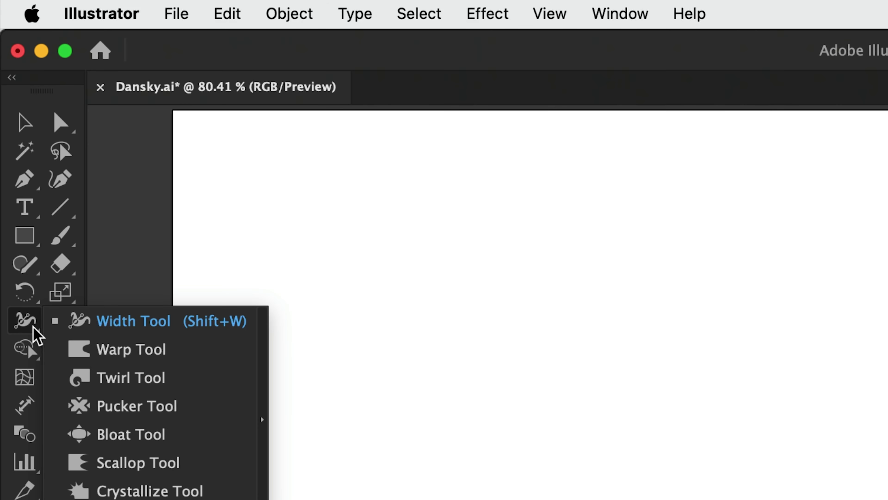
pyautogui.click(86, 349)
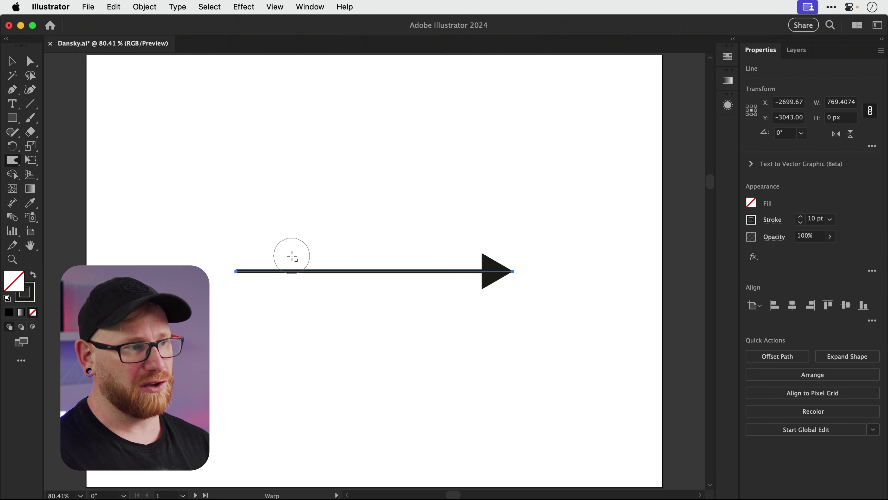
pyautogui.moveTo(292, 255)
pyautogui.mouseDown()
pyautogui.moveTo(296, 341)
pyautogui.moveTo(337, 213)
pyautogui.moveTo(310, 378)
pyautogui.moveTo(341, 297)
pyautogui.moveTo(412, 175)
pyautogui.moveTo(303, 154)
pyautogui.moveTo(387, 156)
pyautogui.moveTo(290, 163)
pyautogui.moveTo(341, 212)
pyautogui.moveTo(331, 212)
pyautogui.moveTo(446, 133)
pyautogui.moveTo(307, 173)
pyautogui.moveTo(361, 182)
pyautogui.moveTo(311, 232)
pyautogui.moveTo(401, 144)
pyautogui.moveTo(323, 222)
pyautogui.moveTo(326, 201)
pyautogui.moveTo(333, 202)
pyautogui.moveTo(294, 253)
pyautogui.moveTo(295, 289)
pyautogui.moveTo(307, 298)
pyautogui.mouseUp()
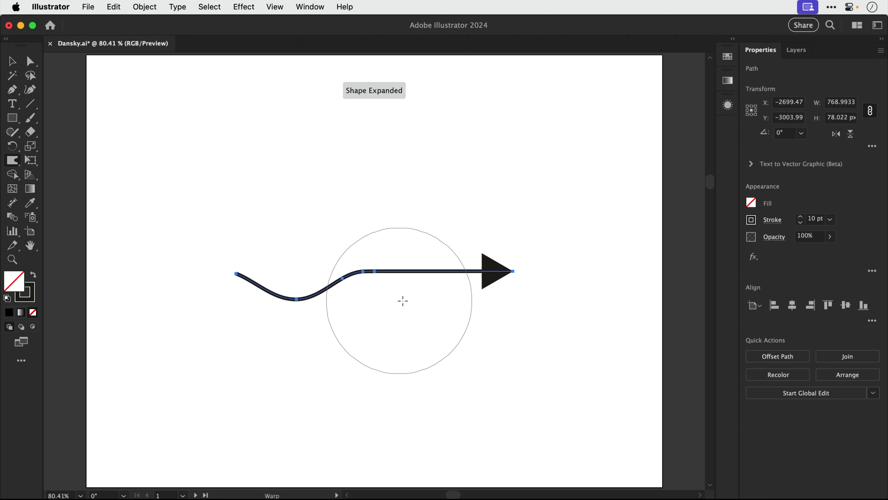
pyautogui.moveTo(404, 303); pyautogui.dragTo(410, 255)
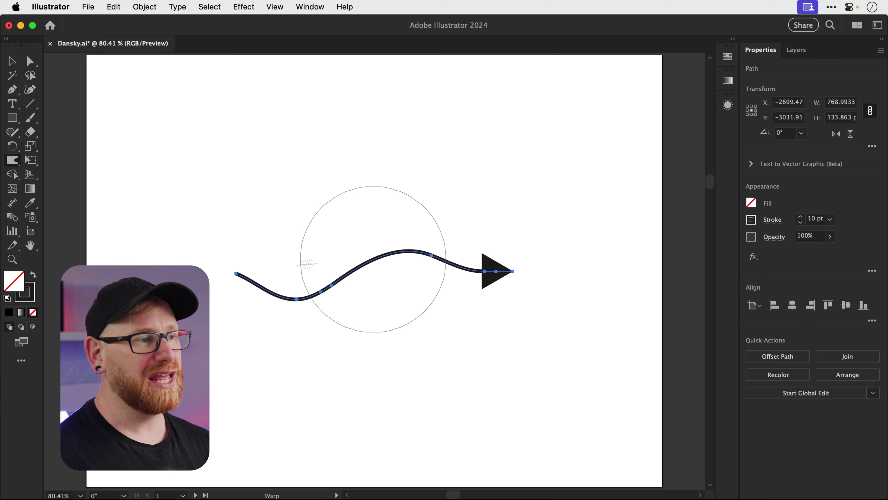
pyautogui.moveTo(208, 277)
pyautogui.mouseDown()
pyautogui.moveTo(235, 250)
pyautogui.moveTo(239, 221)
pyautogui.moveTo(222, 246)
pyautogui.mouseUp()
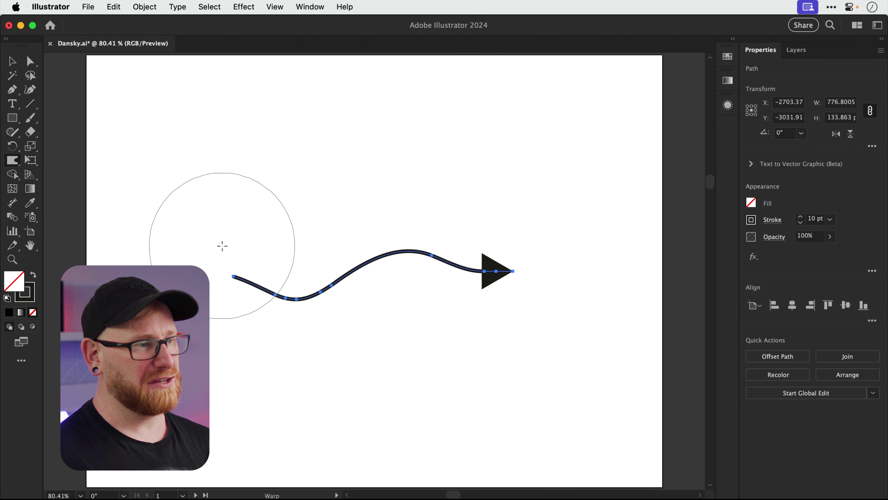
pyautogui.press('v')
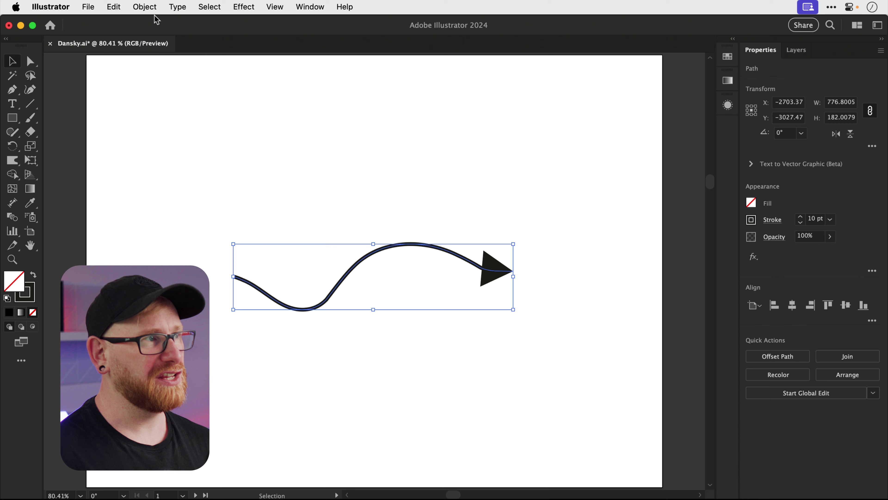
# Smooth the wavy arrow path to about 90% with Object > Path > Smooth.
pyautogui.click(144, 6)
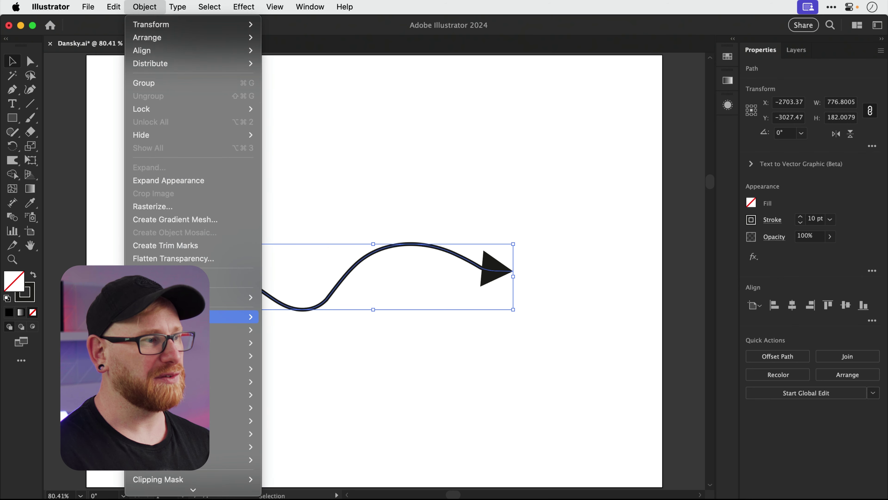
pyautogui.moveTo(250, 317)
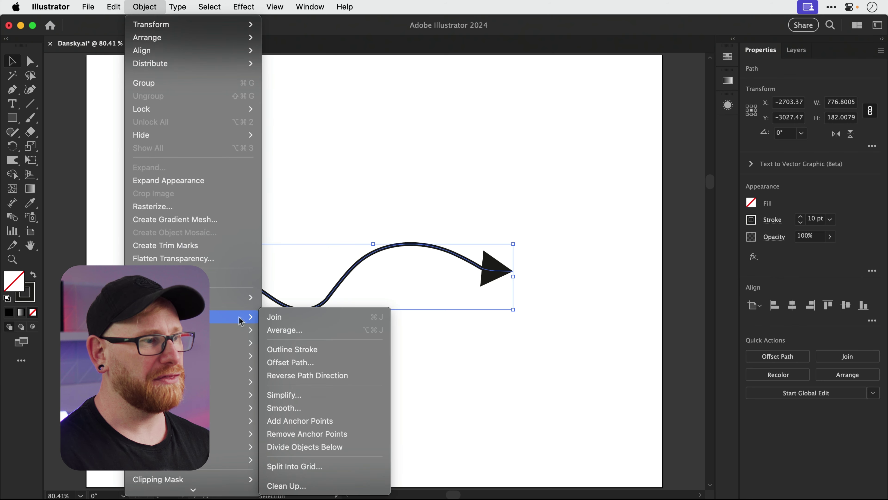
pyautogui.click(296, 407)
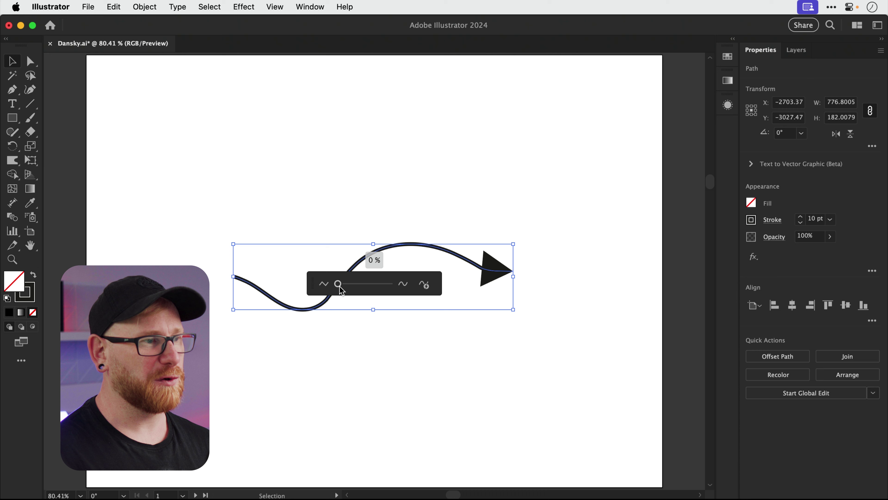
pyautogui.moveTo(349, 290); pyautogui.dragTo(390, 288)
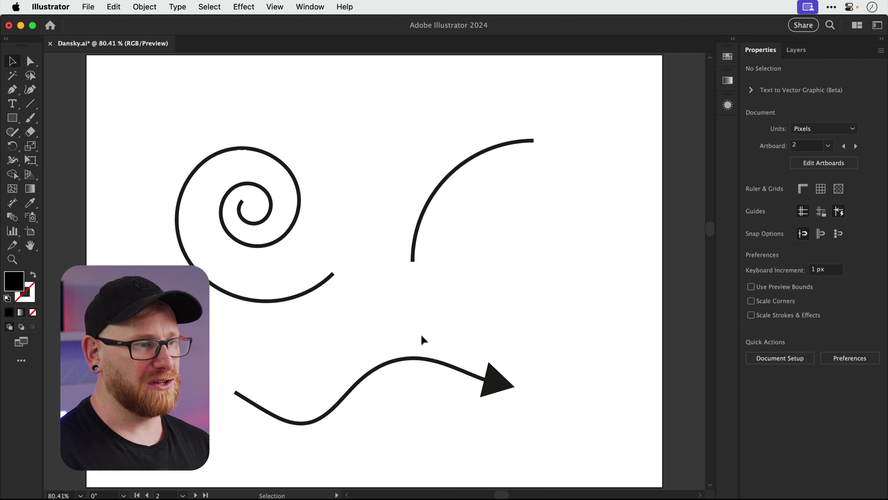
# Use the Width Tool to taper the arrow from a thin tail to a thick bulge behind its head.
pyautogui.click(427, 362)
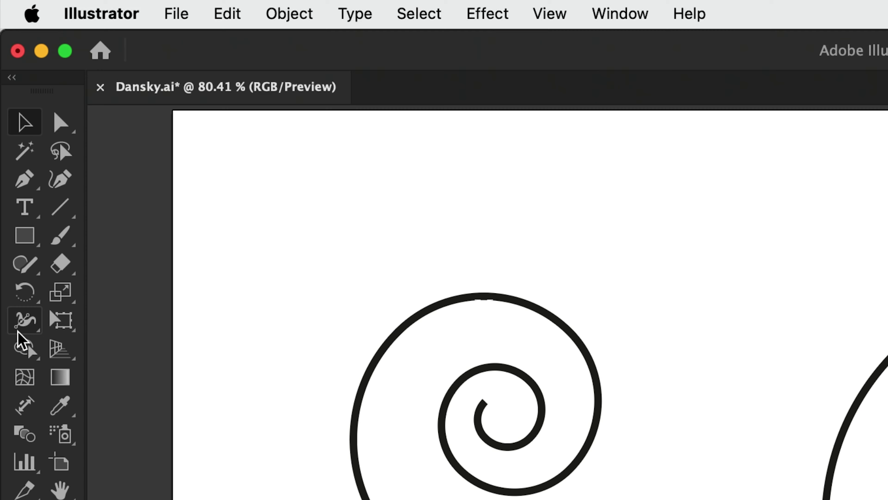
pyautogui.click(18, 332)
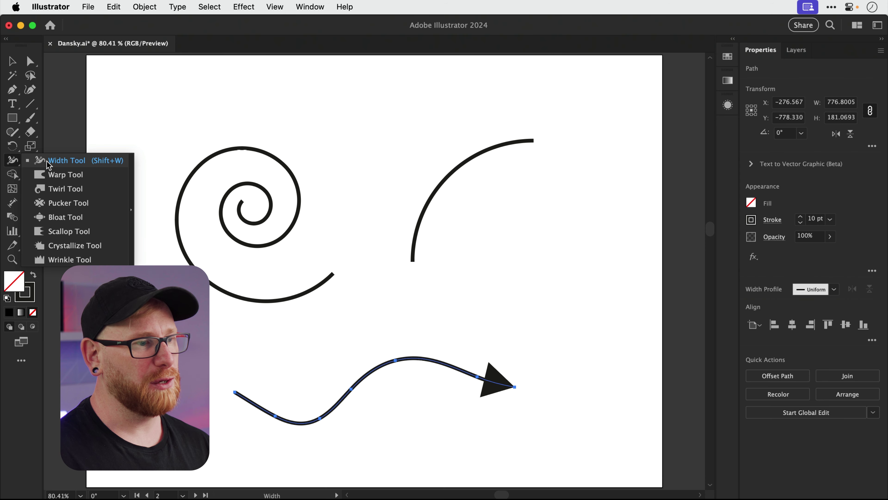
pyautogui.click(47, 161)
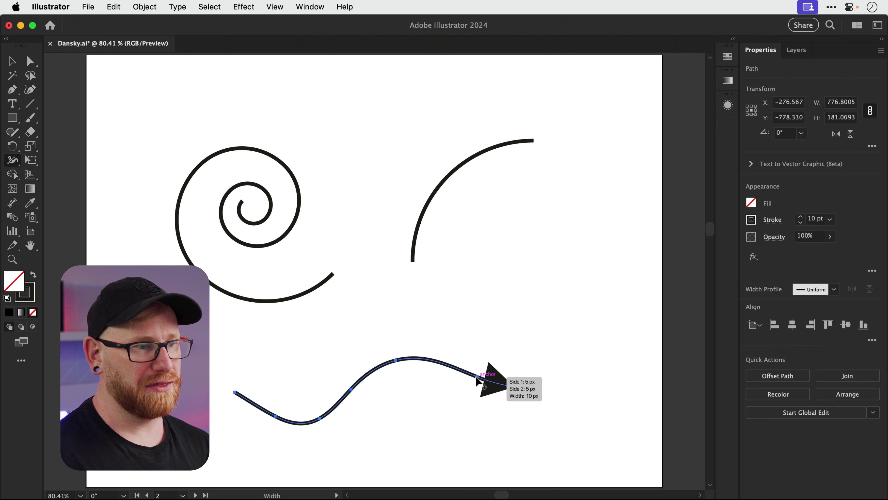
pyautogui.moveTo(476, 378)
pyautogui.mouseDown()
pyautogui.moveTo(481, 362)
pyautogui.moveTo(481, 373)
pyautogui.mouseUp()
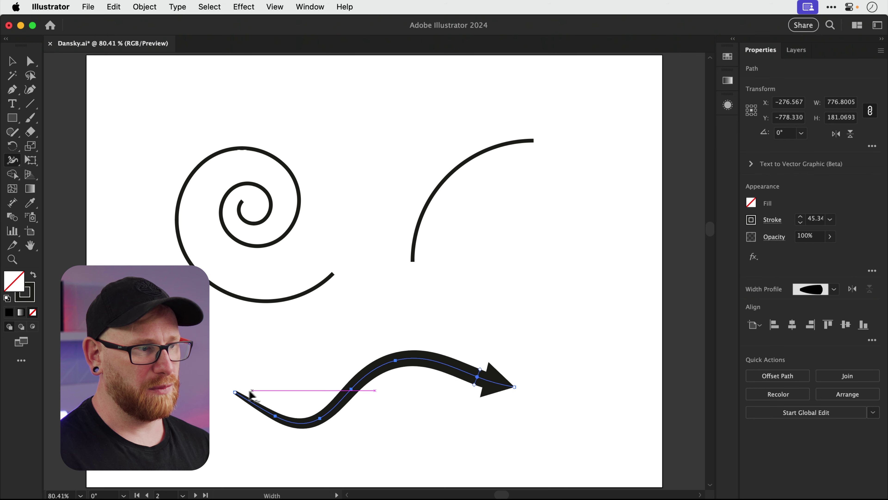
pyautogui.moveTo(236, 392)
pyautogui.mouseDown()
pyautogui.moveTo(259, 355)
pyautogui.moveTo(236, 395)
pyautogui.mouseUp()
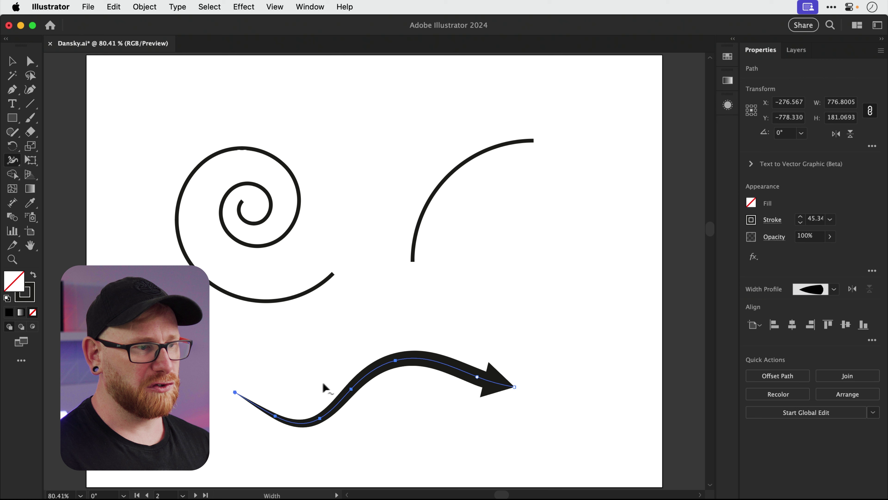
pyautogui.moveTo(367, 392); pyautogui.dragTo(363, 384)
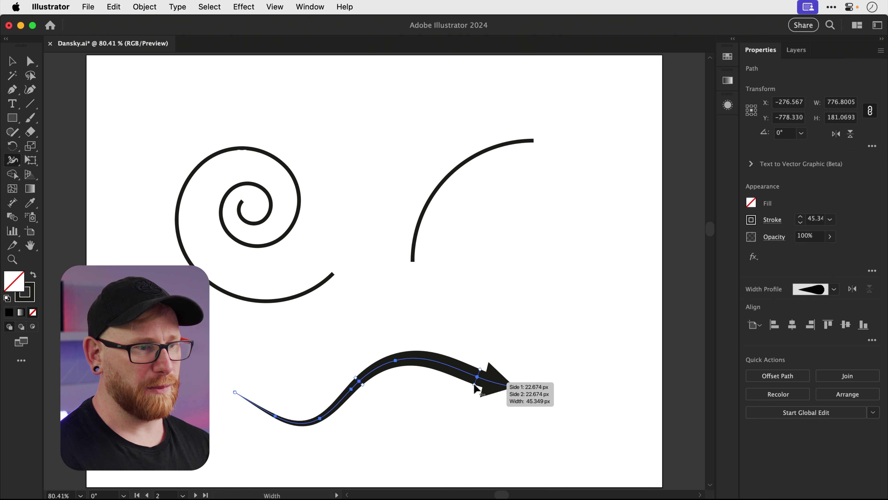
pyautogui.moveTo(473, 388); pyautogui.dragTo(473, 387)
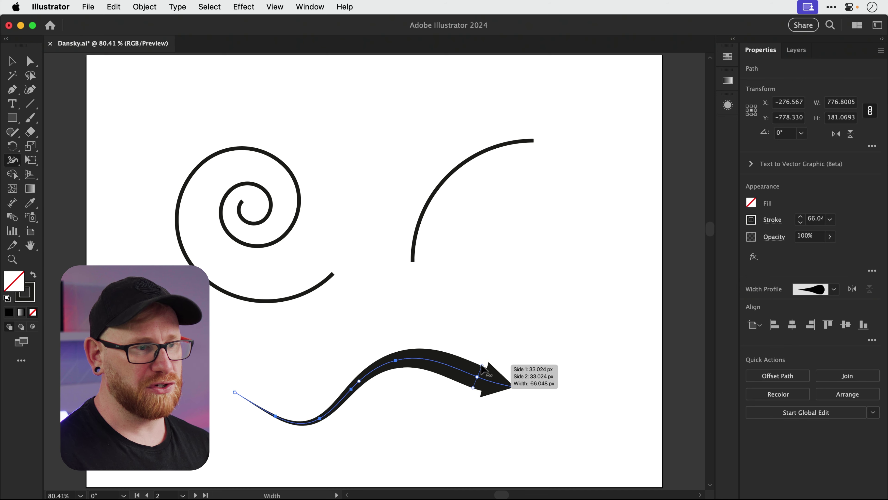
pyautogui.moveTo(481, 367)
pyautogui.mouseDown()
pyautogui.moveTo(500, 302)
pyautogui.moveTo(490, 364)
pyautogui.moveTo(479, 326)
pyautogui.mouseUp()
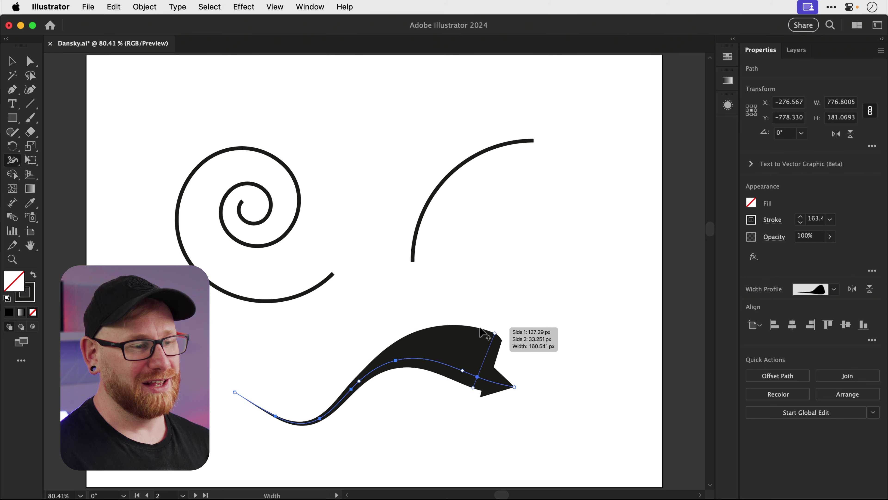
# Widen the spiral's outer end and narrow its centre to a fine tip with the Width Tool.
pyautogui.press('v')
pyautogui.press('super+z')
pyautogui.click(479, 333)
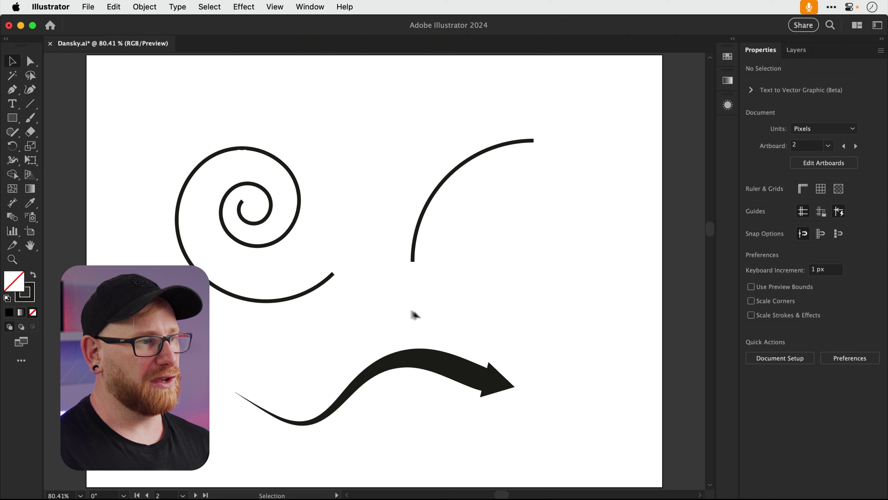
pyautogui.click(323, 282)
pyautogui.hotkey('shift', 'w')
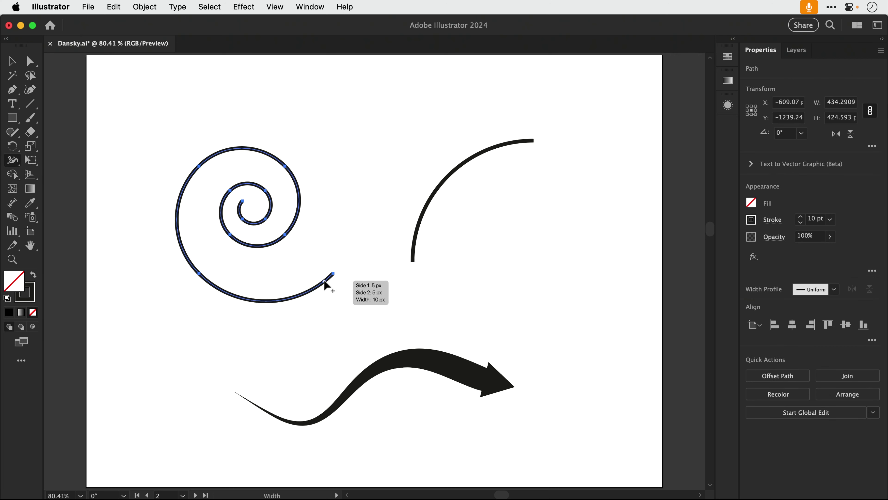
pyautogui.moveTo(333, 272); pyautogui.dragTo(348, 286)
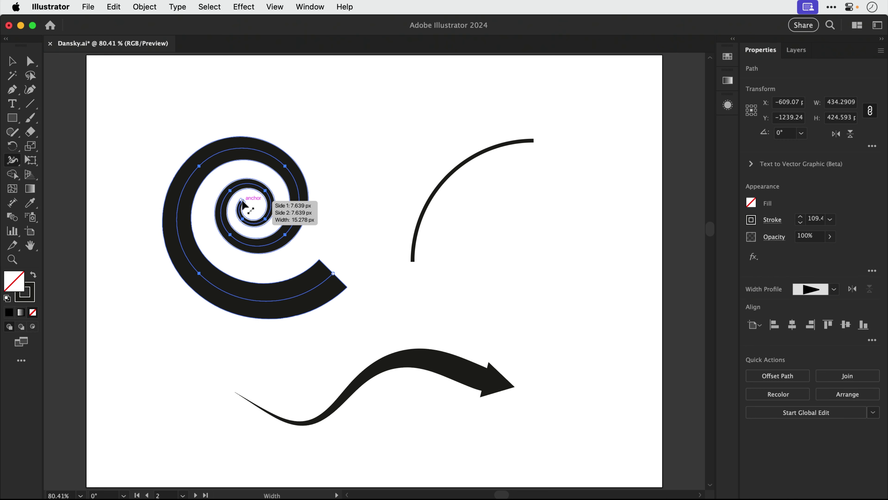
pyautogui.moveTo(243, 204); pyautogui.dragTo(249, 209)
pyautogui.press('v')
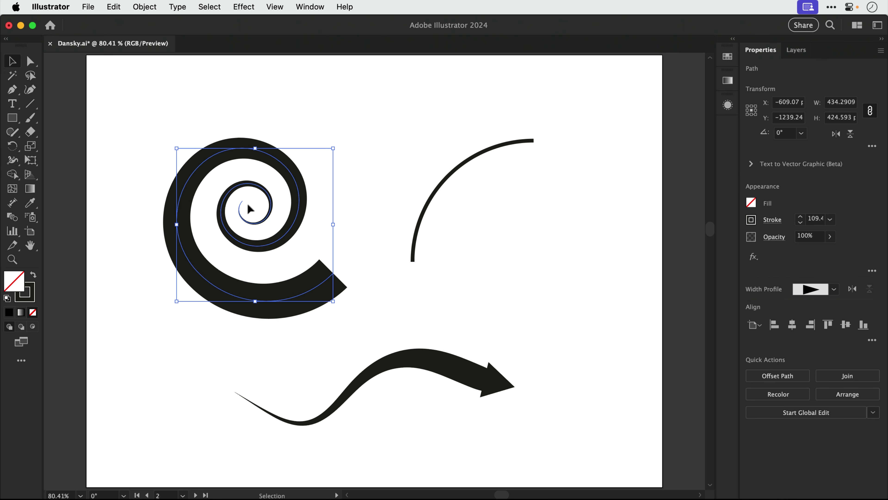
pyautogui.click(434, 199)
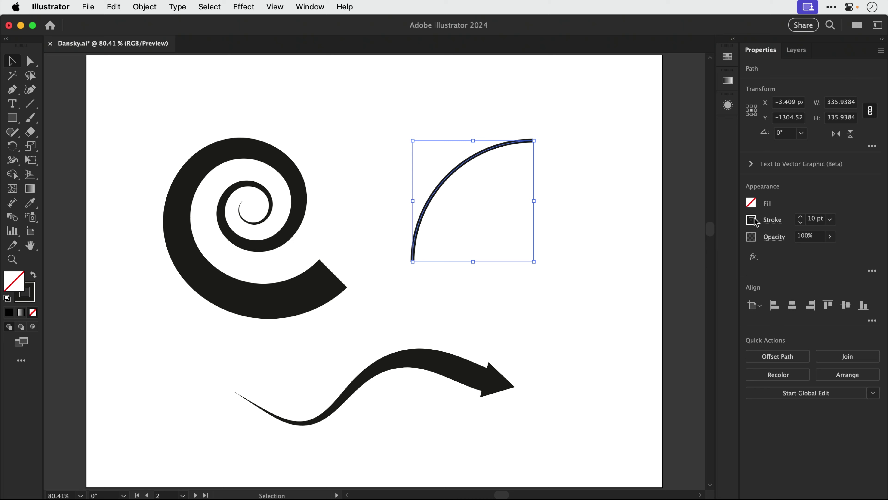
# Give the arc an Arrow 8 end arrowhead, keeping its width profile uniform.
pyautogui.click(764, 221)
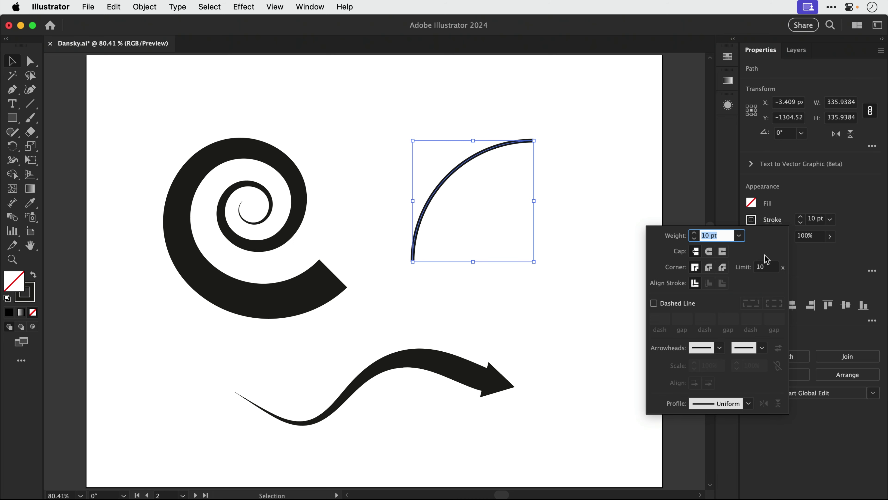
pyautogui.click(751, 403)
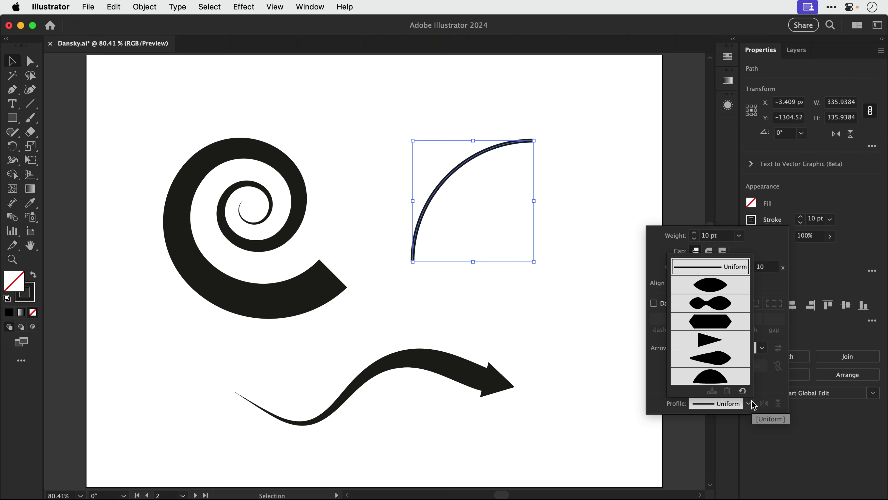
pyautogui.click(750, 403)
pyautogui.click(762, 348)
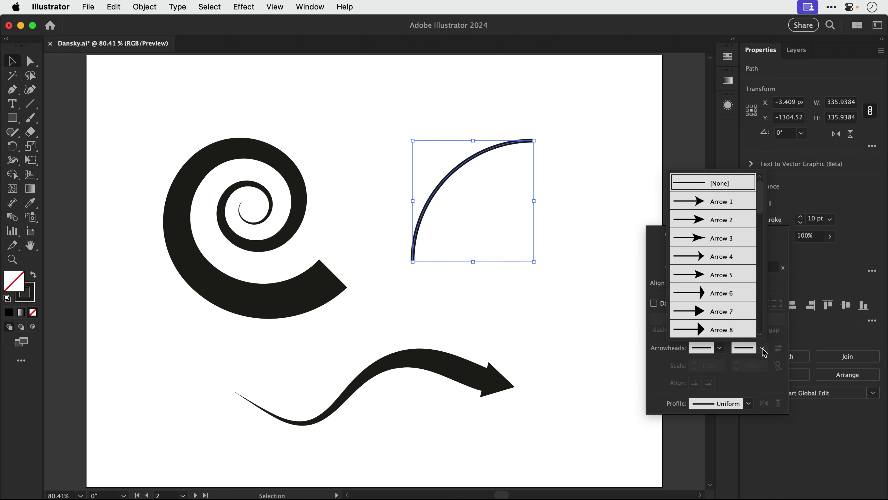
pyautogui.click(739, 322)
# Widen the arc near the arrowhead base and give its stroke round caps.
pyautogui.hotkey('shift', 'w')
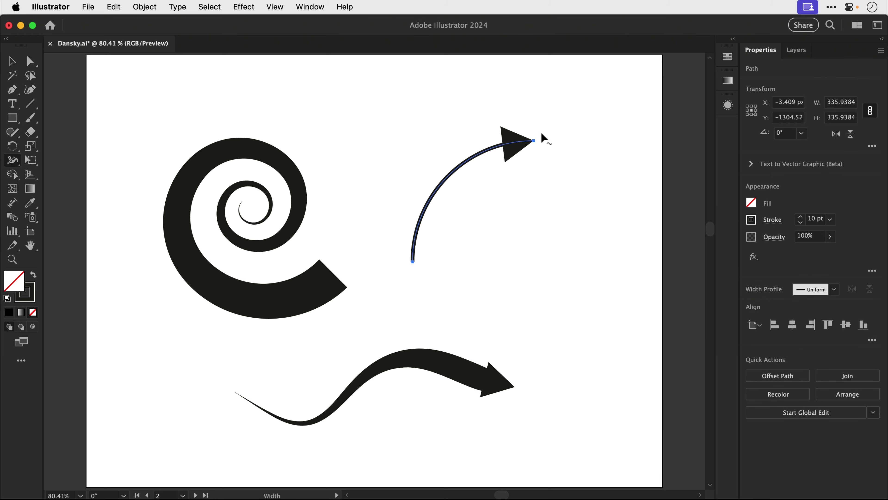
pyautogui.moveTo(513, 143); pyautogui.dragTo(517, 158)
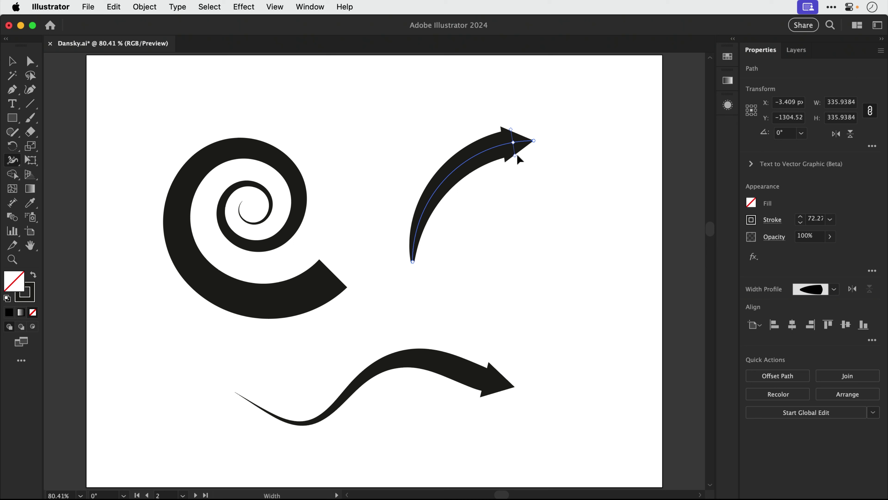
pyautogui.press('v')
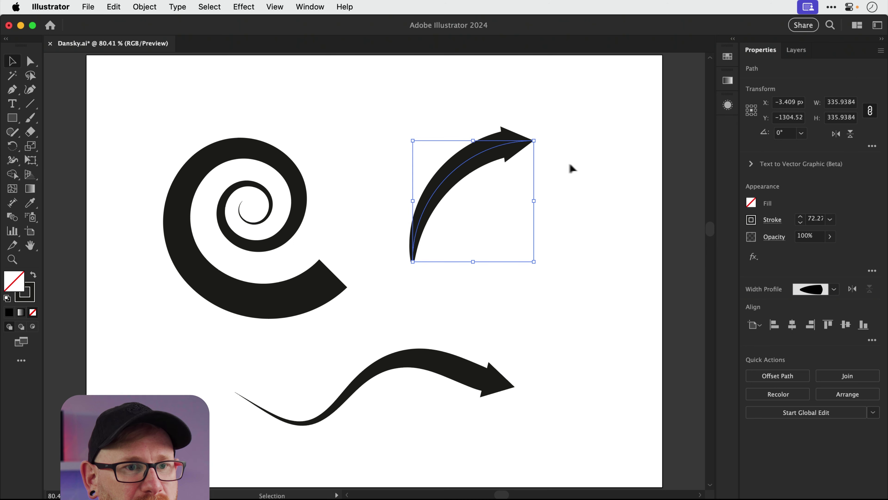
pyautogui.click(767, 220)
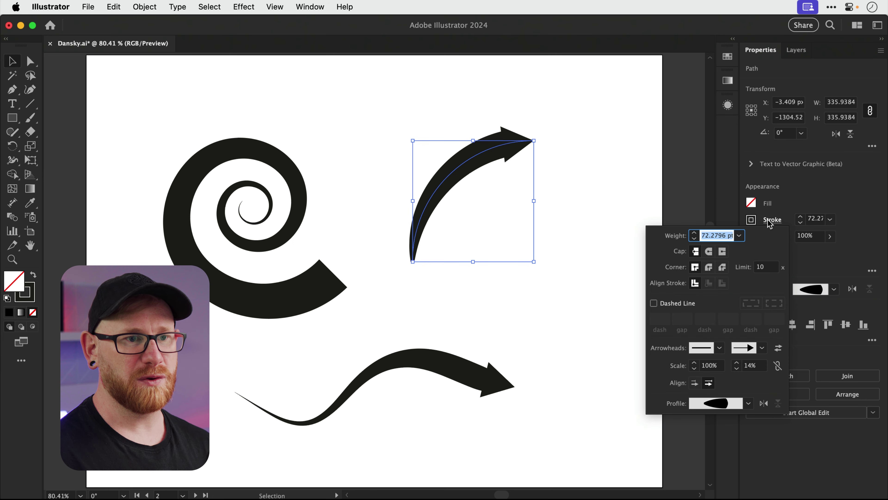
pyautogui.click(710, 252)
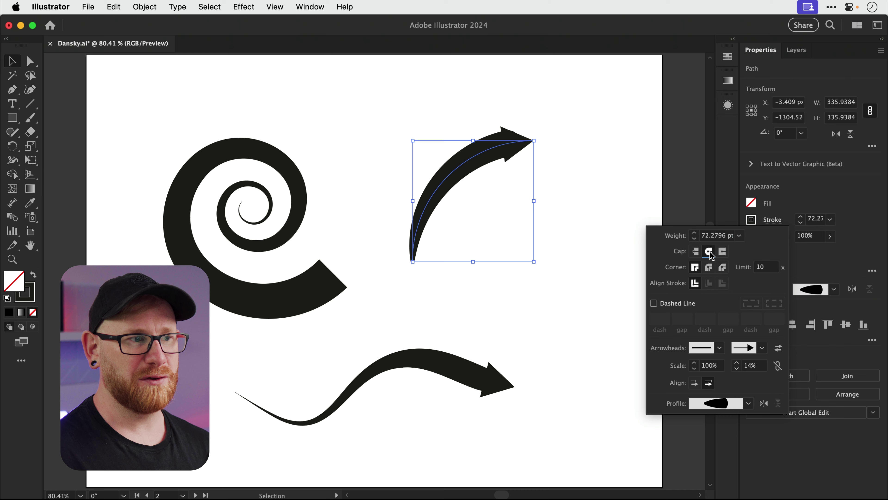
pyautogui.click(591, 191)
pyautogui.click(590, 191)
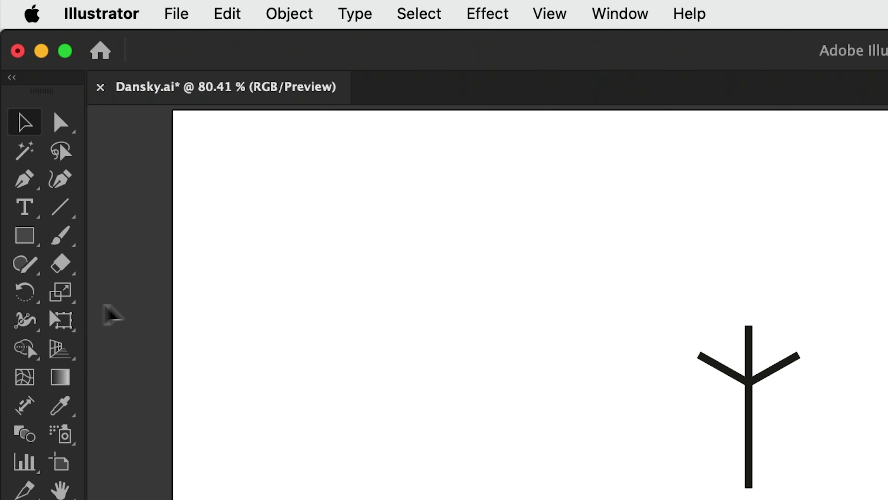
# Marquee-select the whole Y-shaped branch and switch to the Rotate tool (R).
pyautogui.click(32, 296)
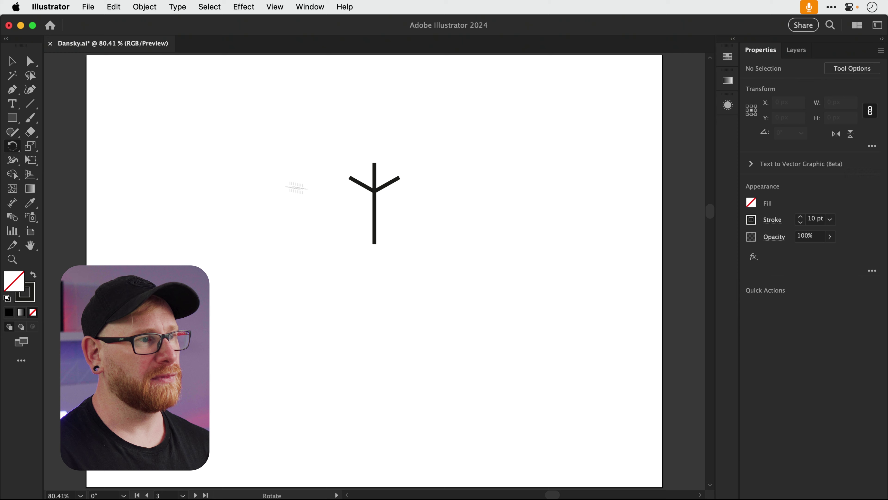
pyautogui.press('v')
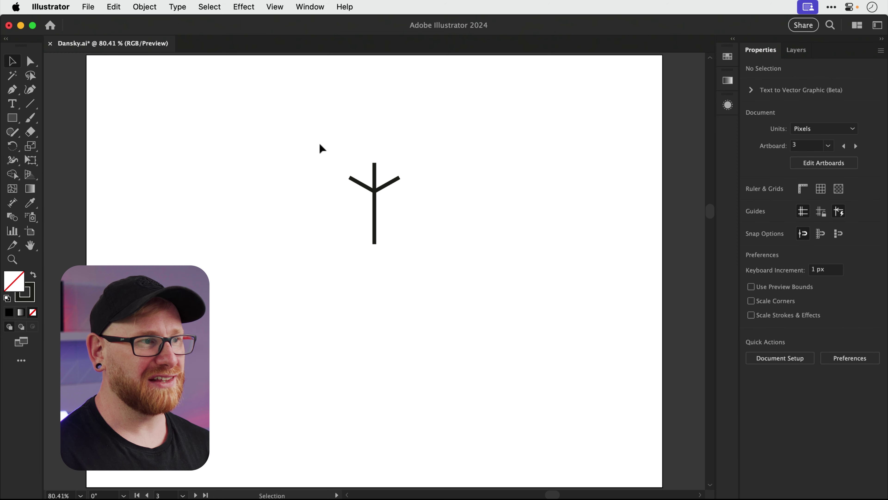
pyautogui.moveTo(319, 144); pyautogui.dragTo(457, 304)
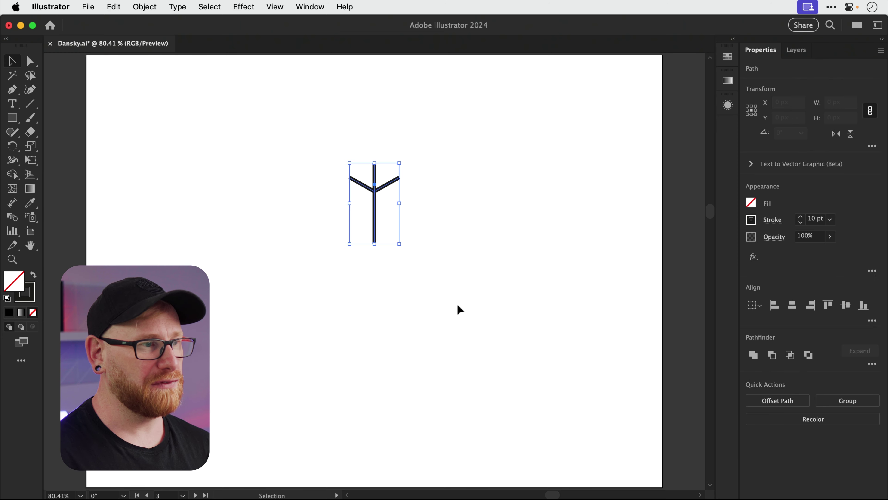
pyautogui.press('r')
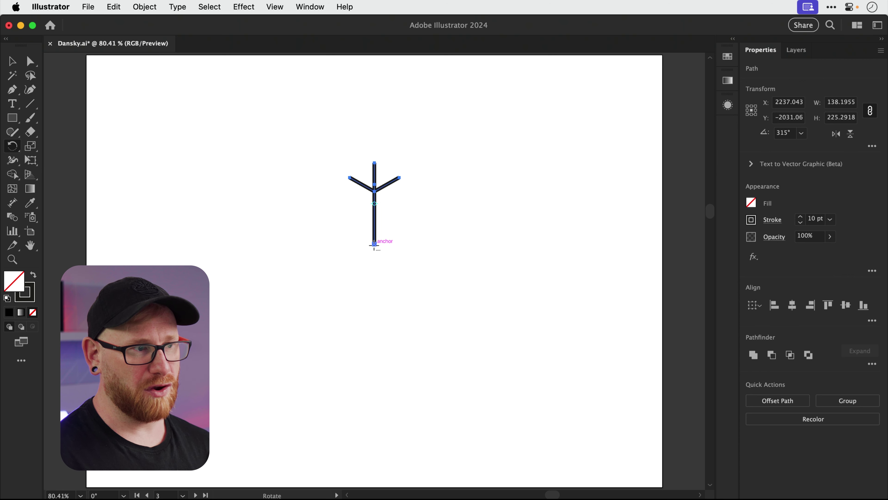
# Pivot on the branch's bottom end and make a 60° (360/6) rotated copy.
pyautogui.keyDown('alt'); pyautogui.click(374, 244); pyautogui.keyUp('alt')
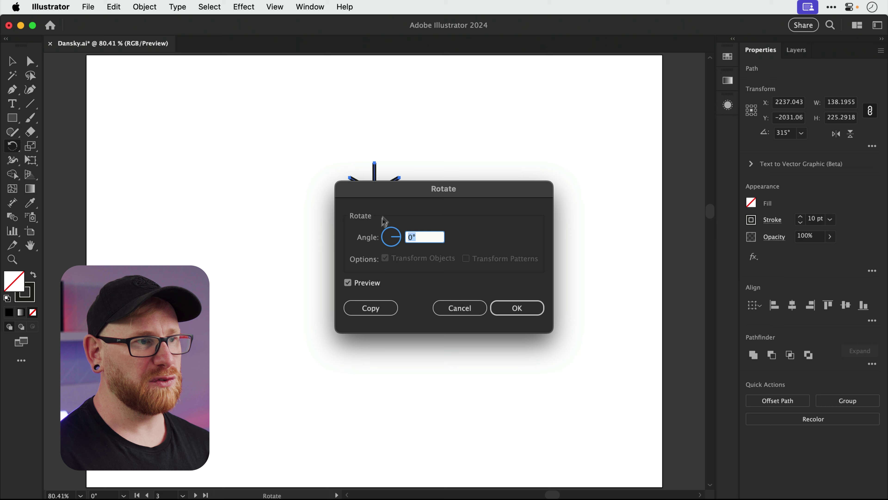
pyautogui.moveTo(393, 192); pyautogui.dragTo(529, 81)
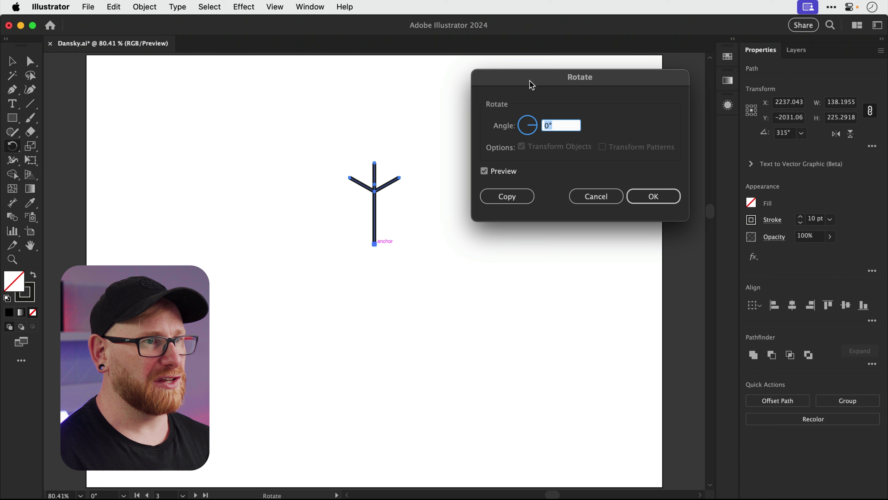
pyautogui.write('36')
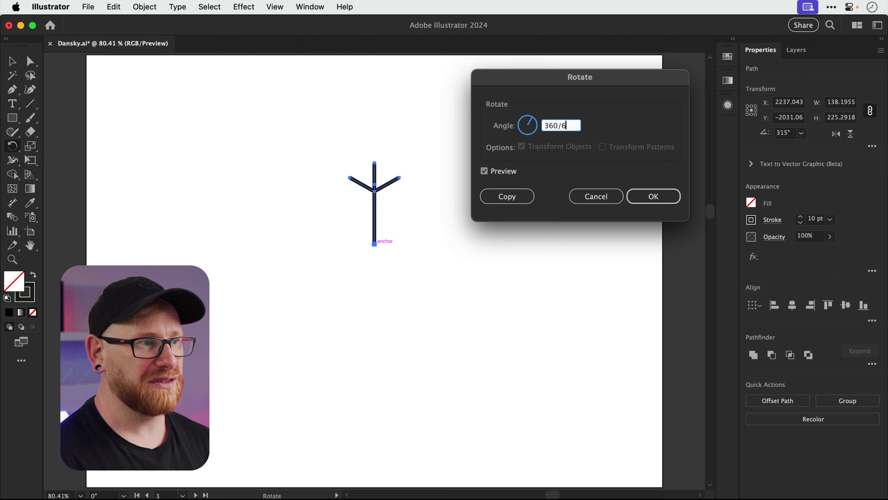
pyautogui.write('0/6')
pyautogui.press('Tab')
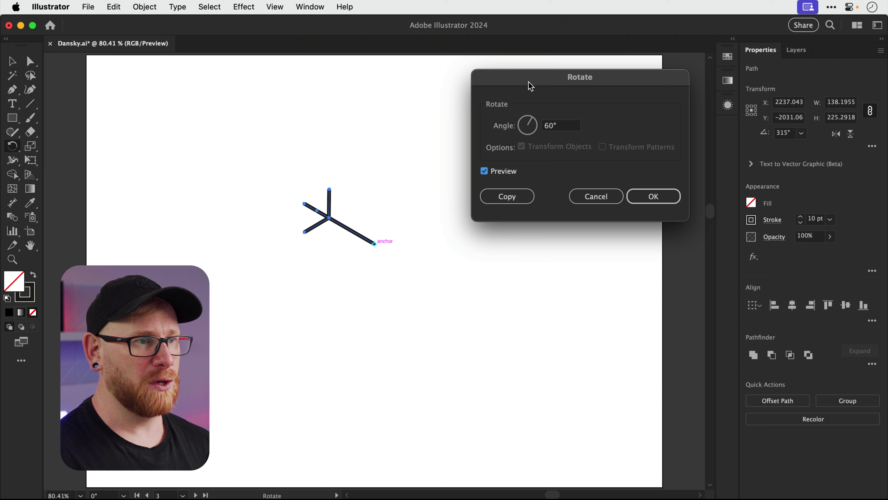
pyautogui.click(506, 198)
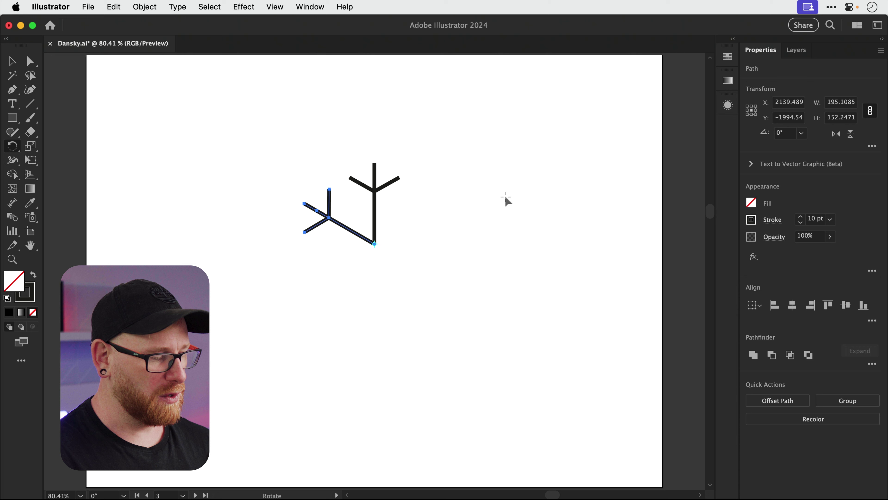
# Repeat the rotated copy to complete the six-armed snowflake, then deselect it.
pyautogui.press('super+d')
pyautogui.press('super+d')
pyautogui.press('super+d')
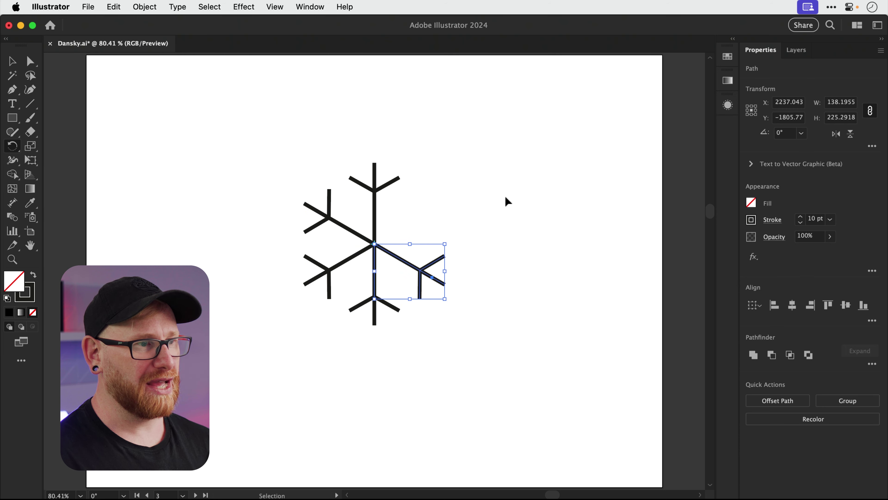
pyautogui.press('super+d')
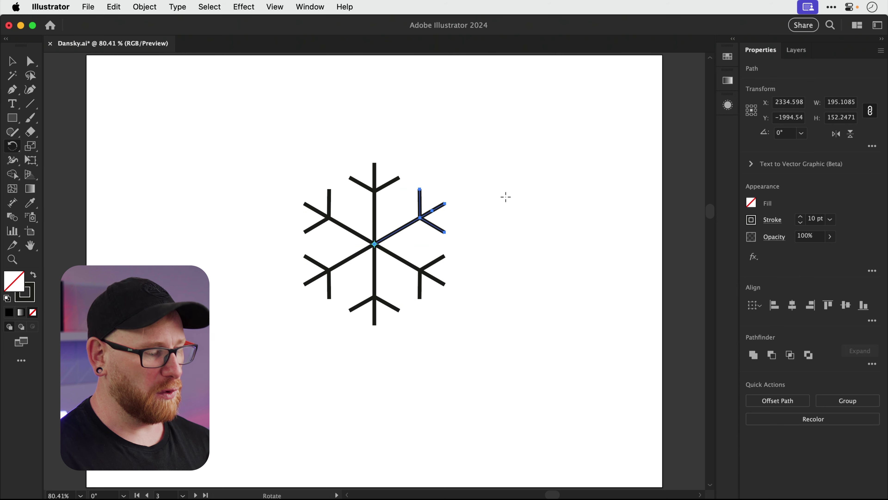
pyautogui.press('v')
pyautogui.click(505, 197)
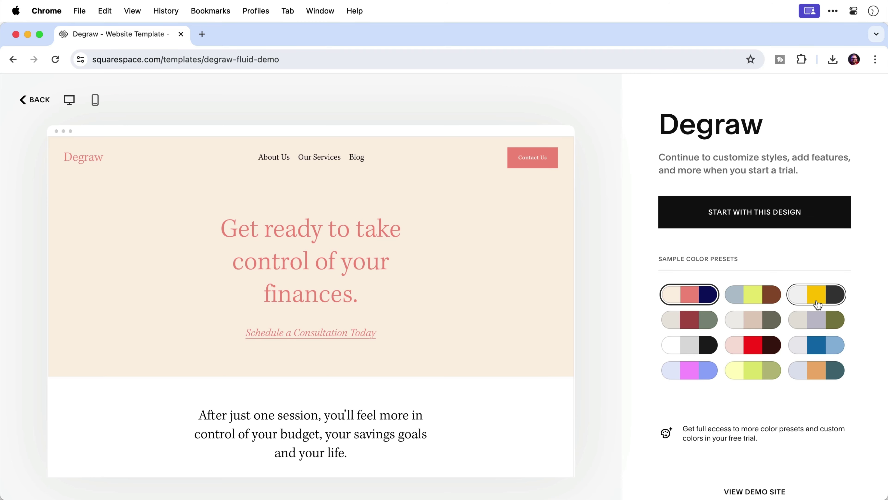
# Preview Degraw's third colour preset and add an Intro section to the homepage.
pyautogui.click(817, 303)
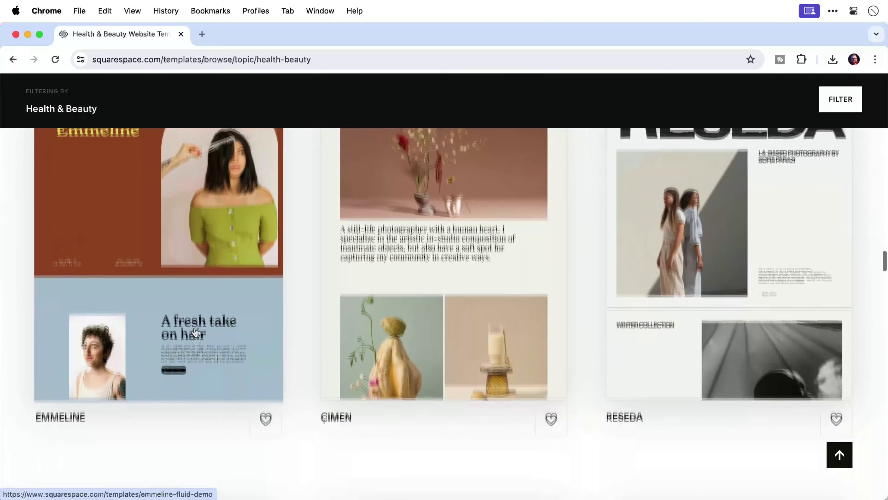
pyautogui.scroll(-15, 194, 333)
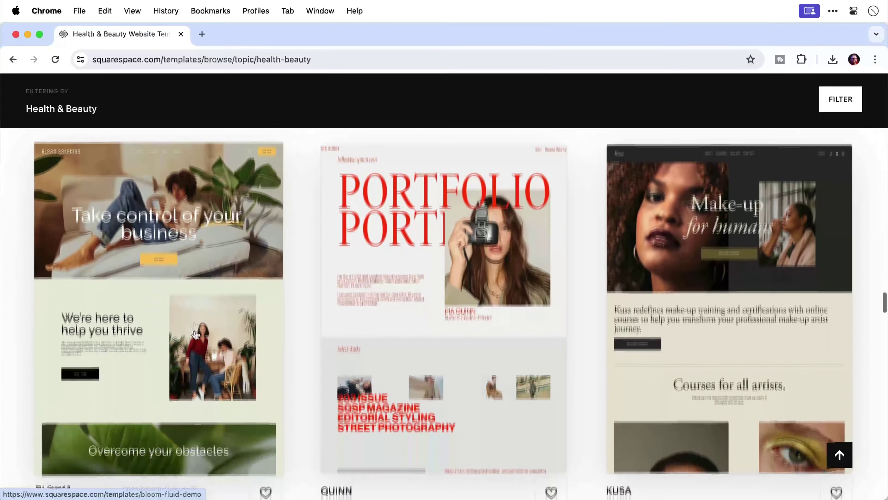
pyautogui.scroll(-20, 195, 334)
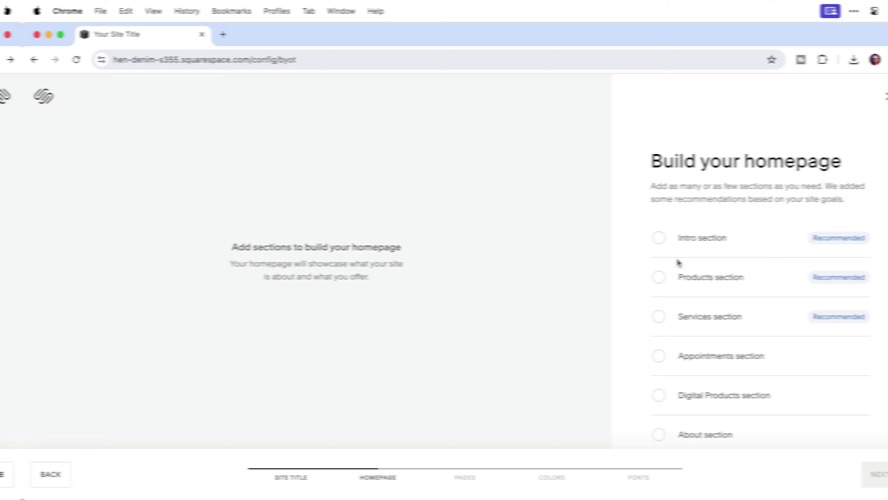
pyautogui.click(659, 238)
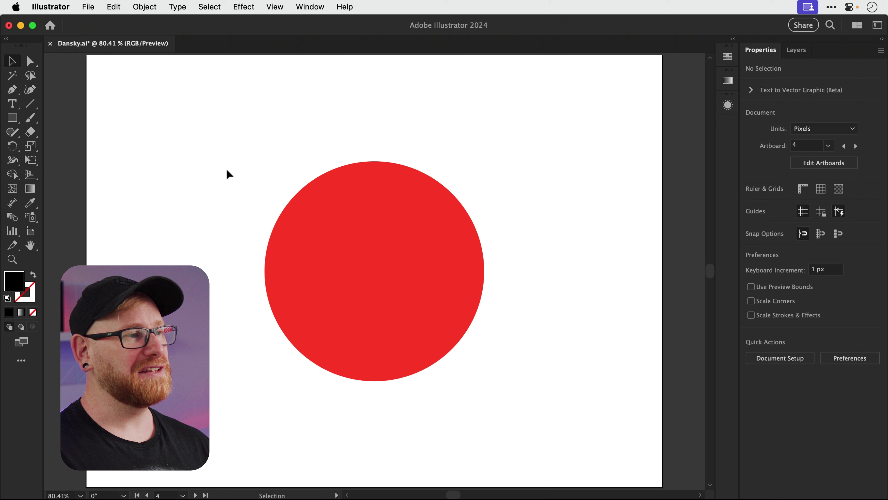
pyautogui.click(314, 231)
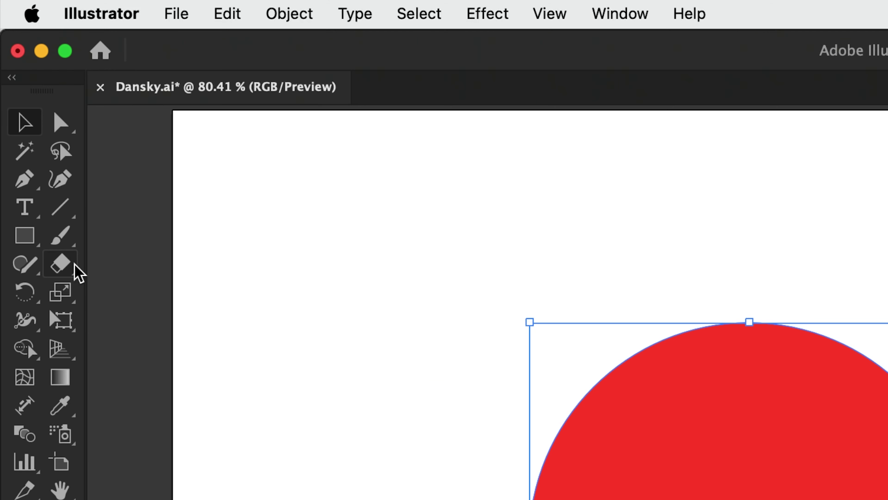
pyautogui.click(35, 133)
pyautogui.click(74, 272)
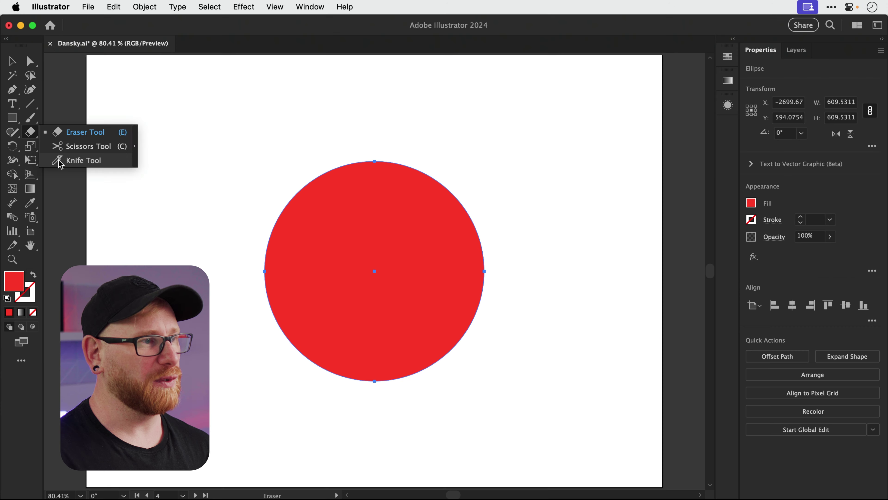
pyautogui.click(119, 327)
pyautogui.moveTo(402, 467)
pyautogui.mouseDown()
pyautogui.moveTo(456, 448)
pyautogui.moveTo(614, 487)
pyautogui.mouseUp()
pyautogui.moveTo(316, 257)
pyautogui.mouseDown()
pyautogui.moveTo(343, 308)
pyautogui.moveTo(369, 322)
pyautogui.moveTo(426, 299)
pyautogui.moveTo(453, 208)
pyautogui.moveTo(478, 172)
pyautogui.mouseUp()
pyautogui.press('v')
pyautogui.click(477, 172)
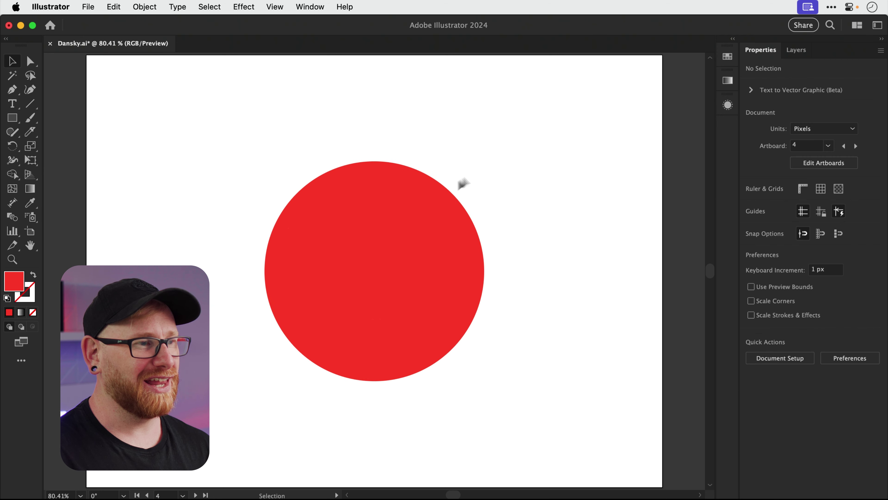
pyautogui.press('a')
pyautogui.moveTo(383, 241); pyautogui.dragTo(380, 171)
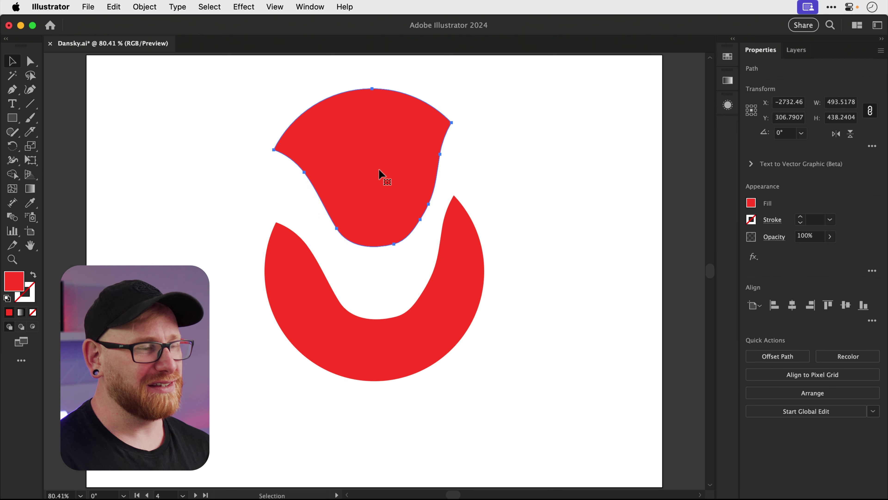
pyautogui.press('v')
pyautogui.press('super+z')
pyautogui.press('super+z')
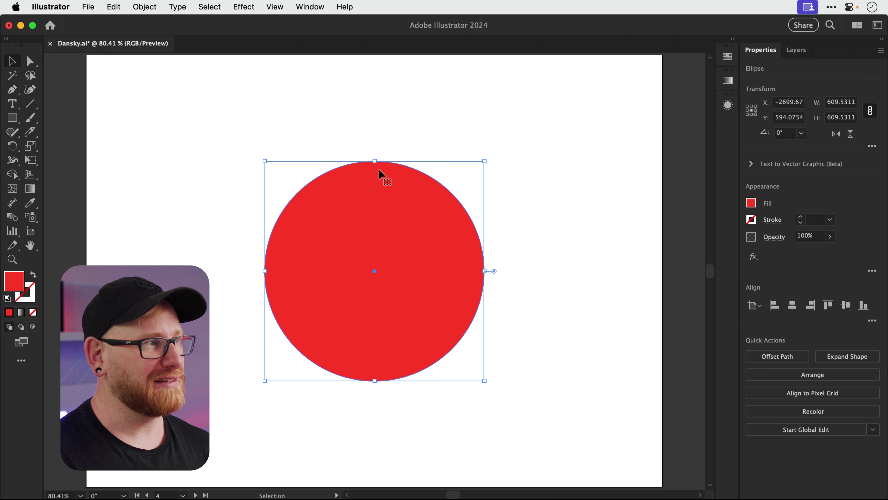
# Slice the red circle with four Knife cuts: upper, lower, horizontal and vertical.
pyautogui.click(30, 132)
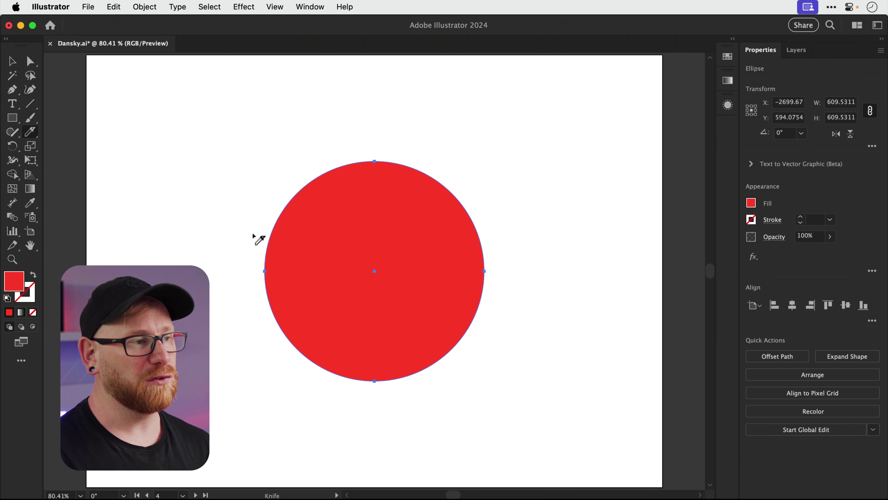
pyautogui.moveTo(260, 235); pyautogui.dragTo(501, 151)
pyautogui.moveTo(239, 343); pyautogui.dragTo(550, 369)
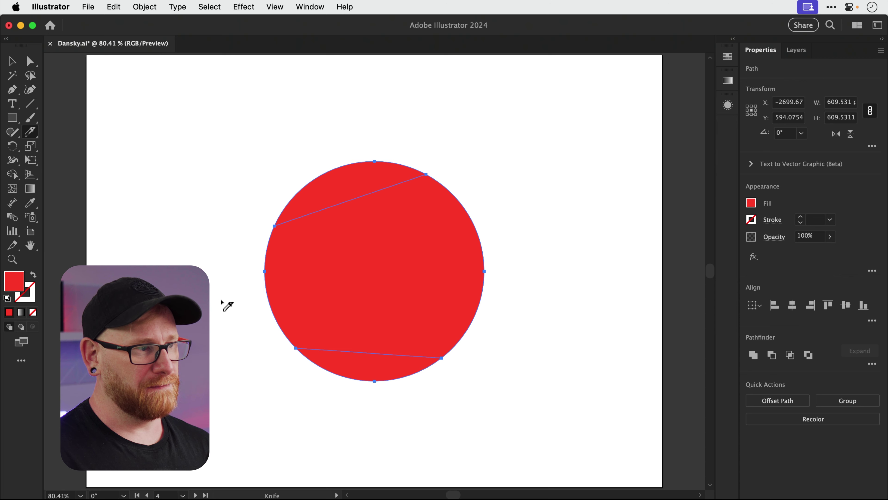
pyautogui.moveTo(221, 300); pyautogui.dragTo(543, 280)
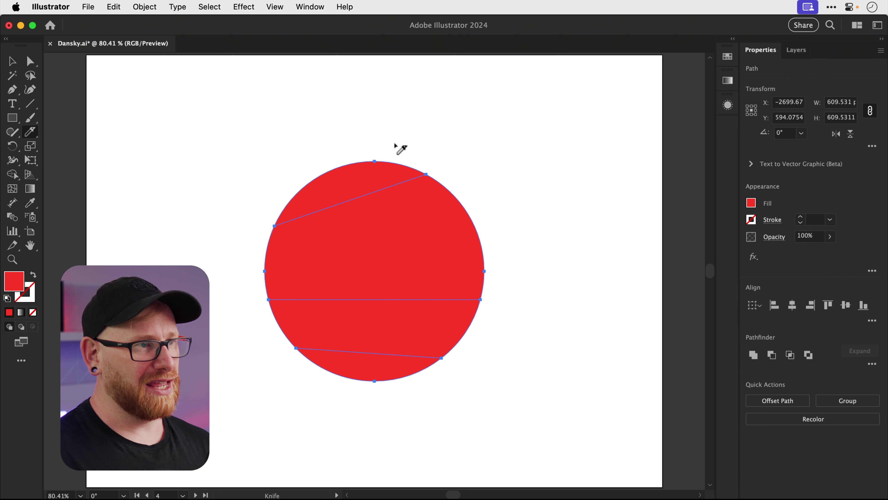
pyautogui.moveTo(373, 124); pyautogui.dragTo(374, 462)
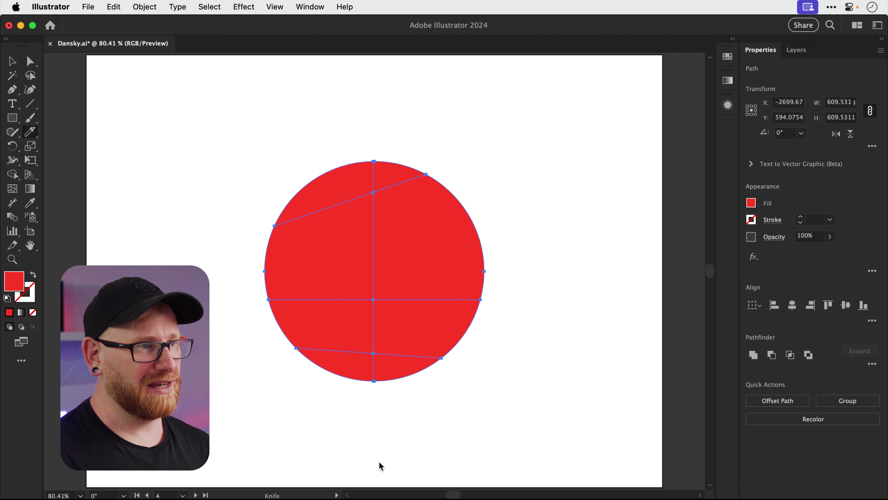
# Drag the circle's cut pieces apart in different directions to scatter them.
pyautogui.press('v')
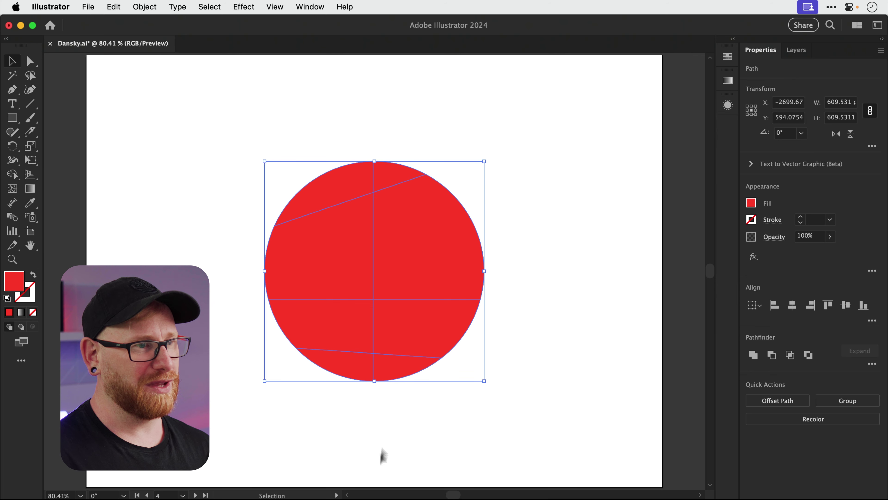
pyautogui.click(487, 193)
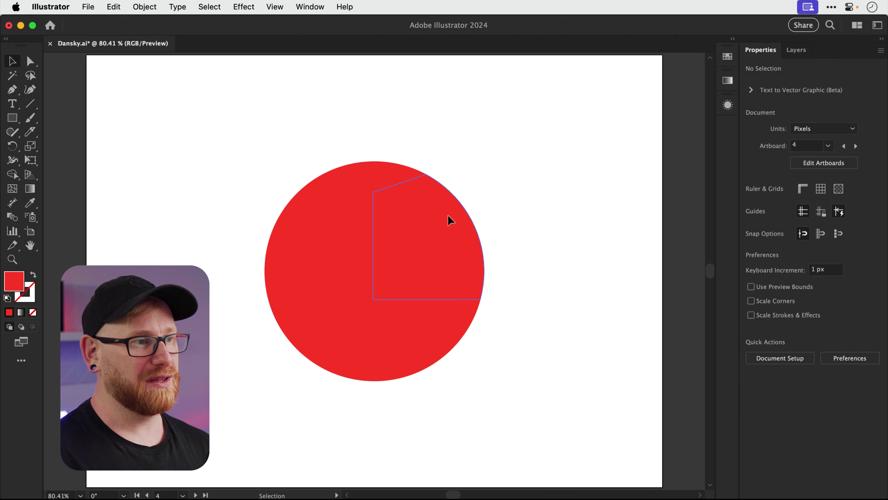
pyautogui.moveTo(448, 218); pyautogui.dragTo(506, 156)
pyautogui.moveTo(320, 249); pyautogui.dragTo(221, 191)
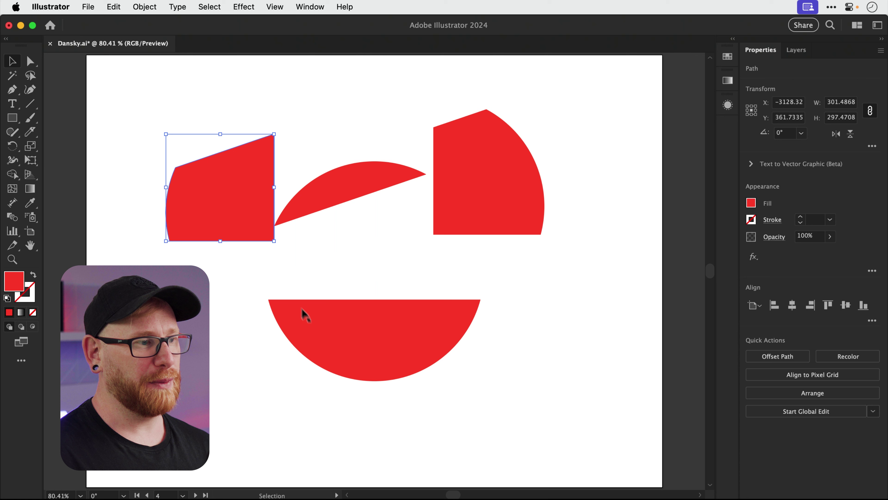
pyautogui.moveTo(312, 331); pyautogui.dragTo(254, 390)
pyautogui.moveTo(417, 321); pyautogui.dragTo(425, 286)
pyautogui.moveTo(358, 184); pyautogui.dragTo(375, 104)
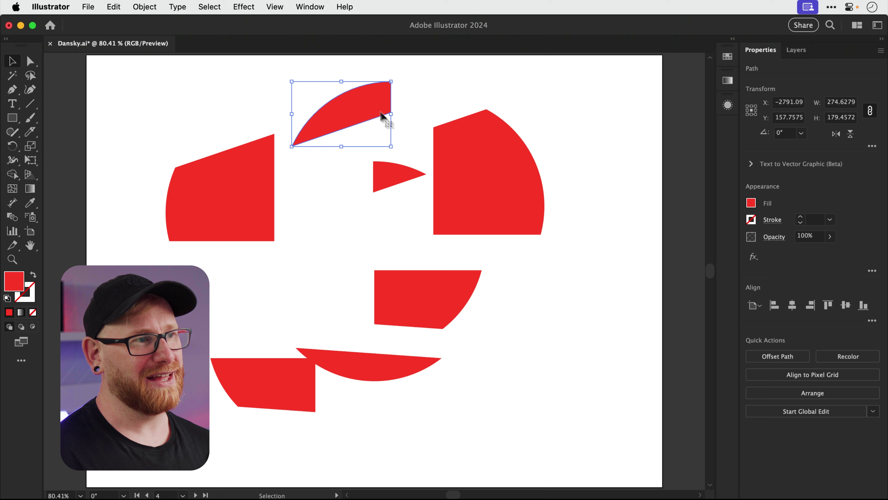
pyautogui.click(399, 133)
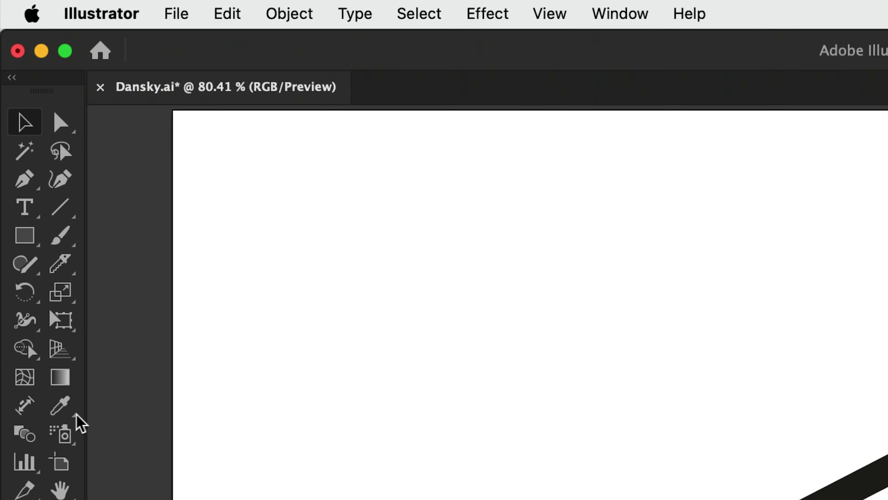
# Pick the Measure tool from the Eyedropper group and switch to Outline view.
pyautogui.click(71, 420)
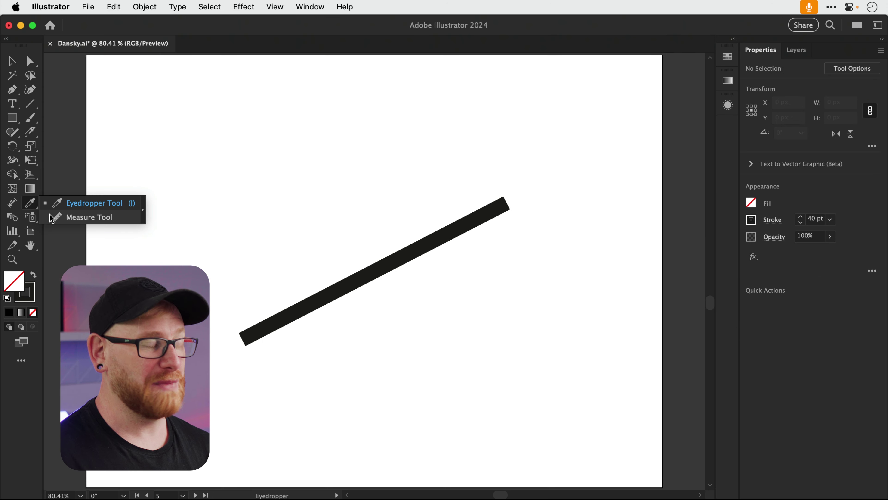
pyautogui.click(52, 219)
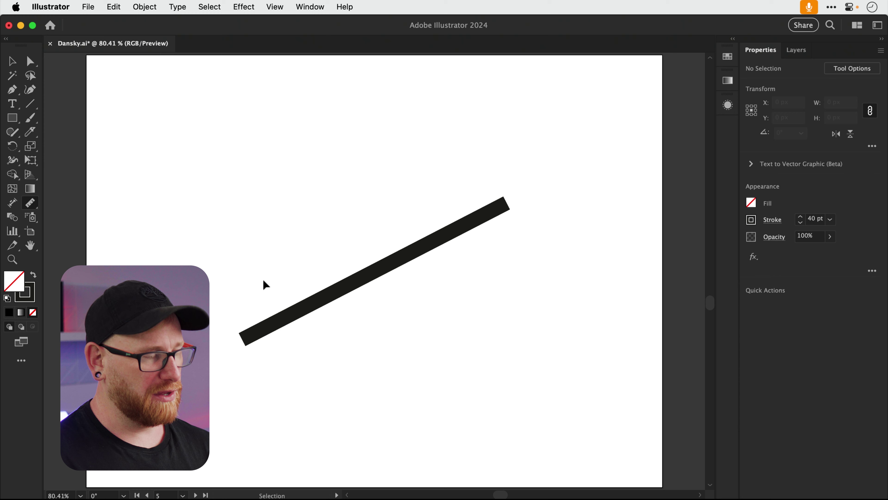
pyautogui.press('super+y')
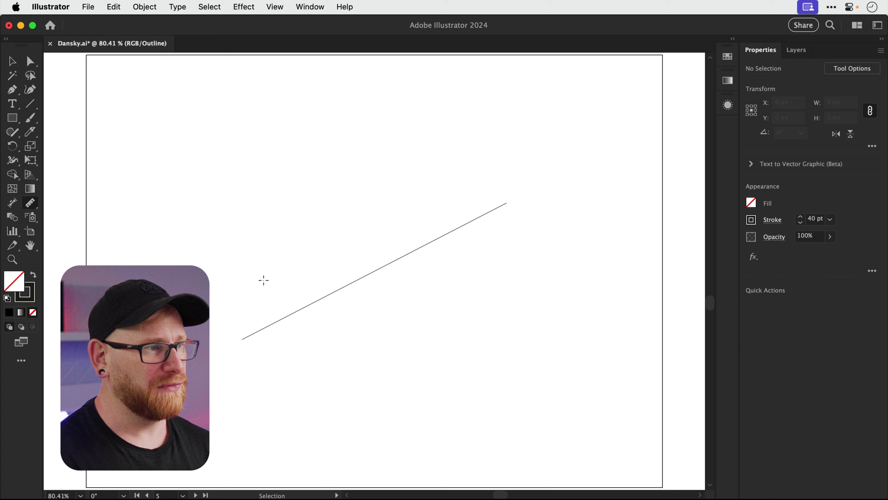
# Select the diagonal line and measure it end to end, about 723.56 × -373.30 px.
pyautogui.press('v')
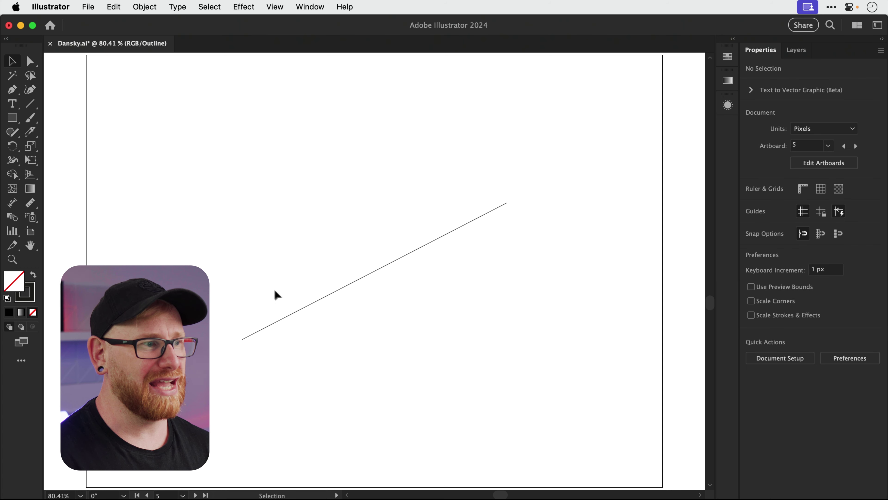
pyautogui.click(294, 310)
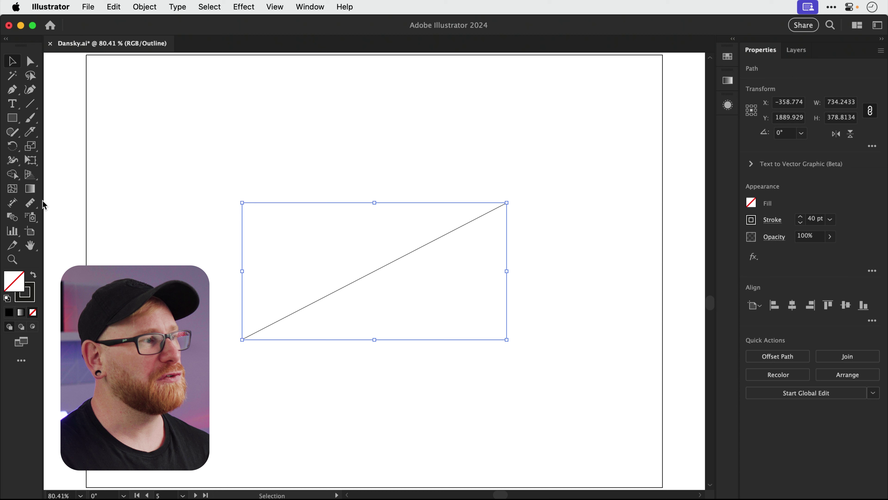
pyautogui.click(35, 201)
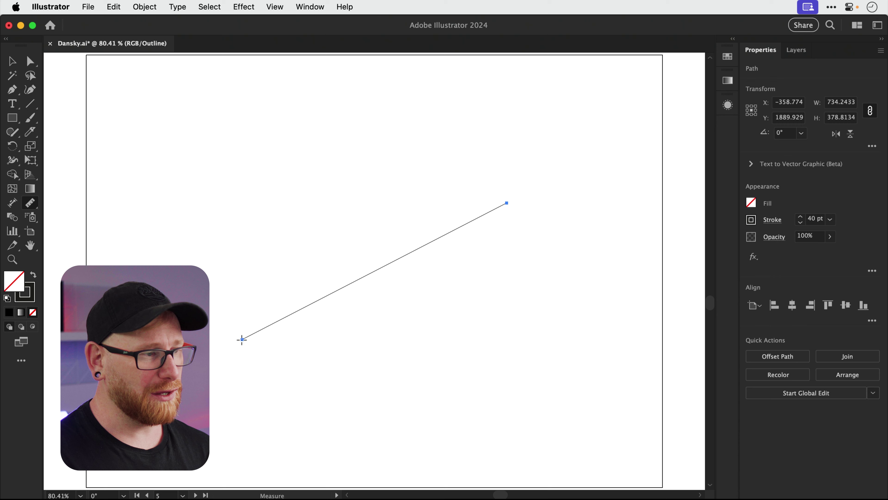
pyautogui.moveTo(242, 339); pyautogui.dragTo(503, 204)
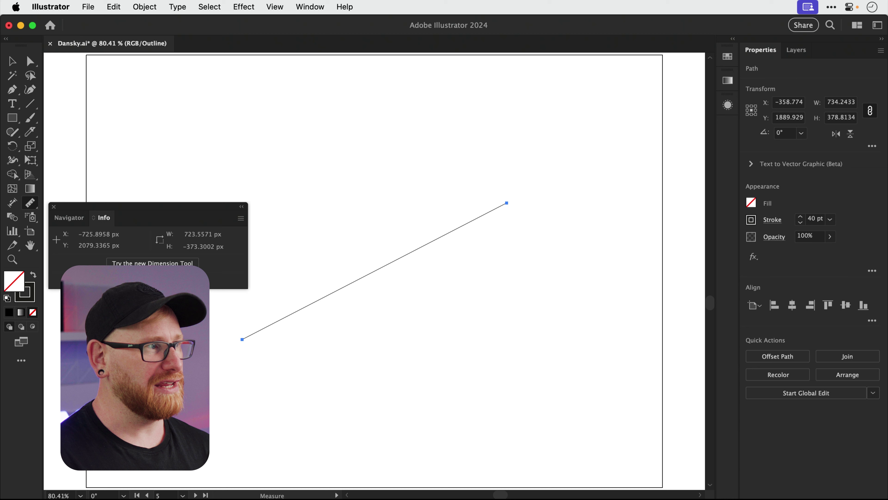
# Draw a new horizontal line below the diagonal with the Line Segment tool.
pyautogui.click(30, 104)
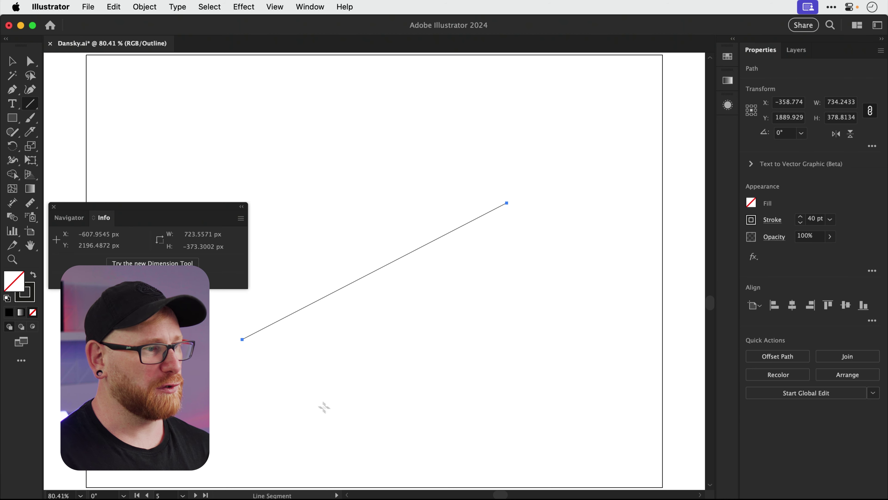
pyautogui.moveTo(327, 408); pyautogui.dragTo(579, 392)
pyautogui.press('v')
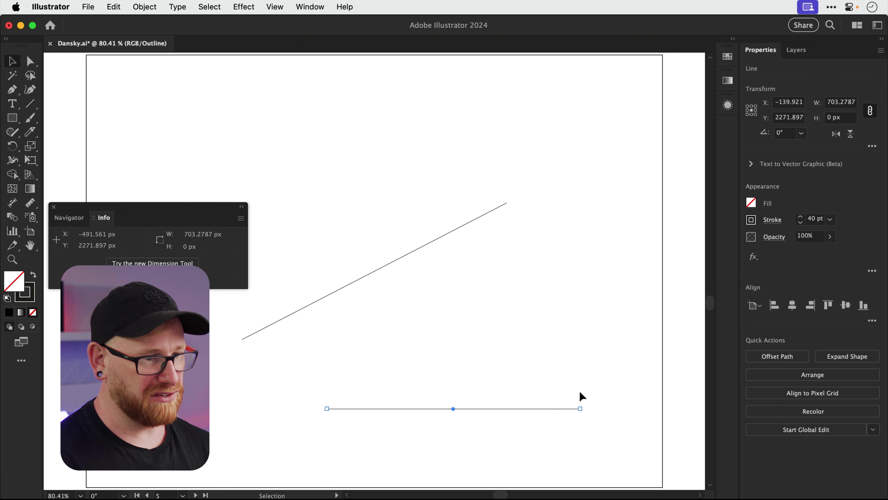
# Rotate the new line by 27.29° and lay it over the original diagonal.
pyautogui.press('r')
pyautogui.press('Return')
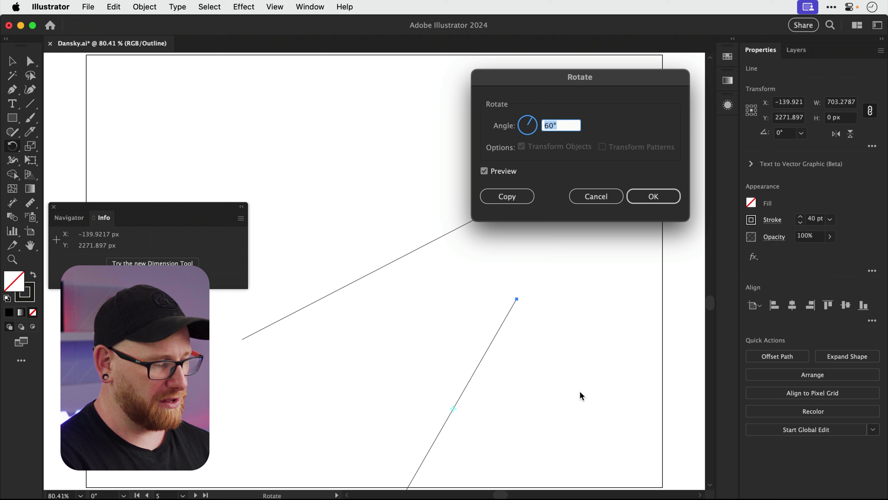
pyautogui.write('27.29')
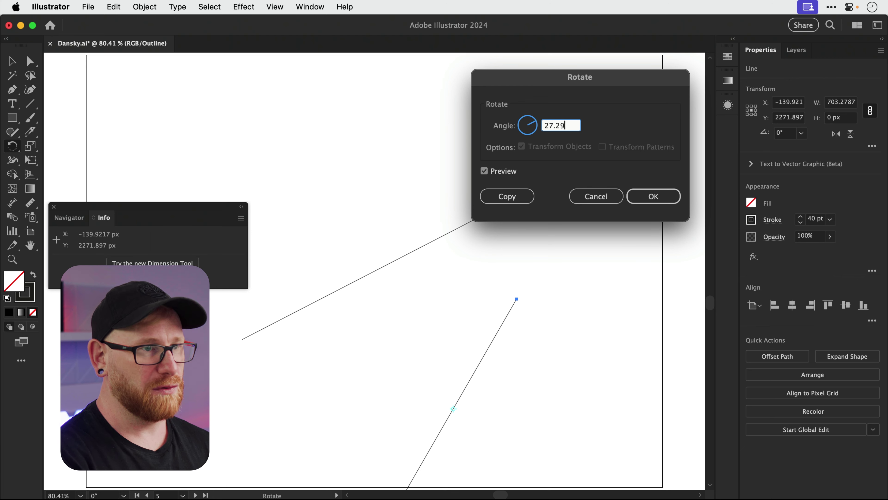
pyautogui.press('Return')
pyautogui.press('v')
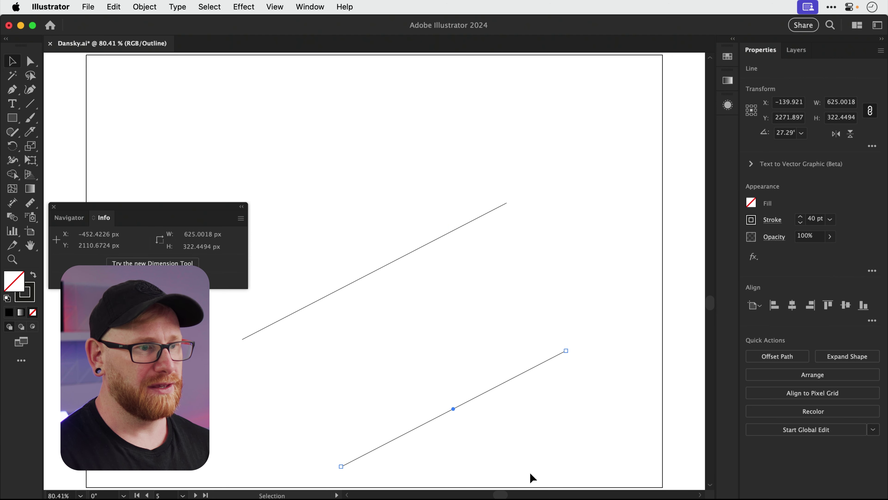
pyautogui.moveTo(487, 392); pyautogui.dragTo(410, 269)
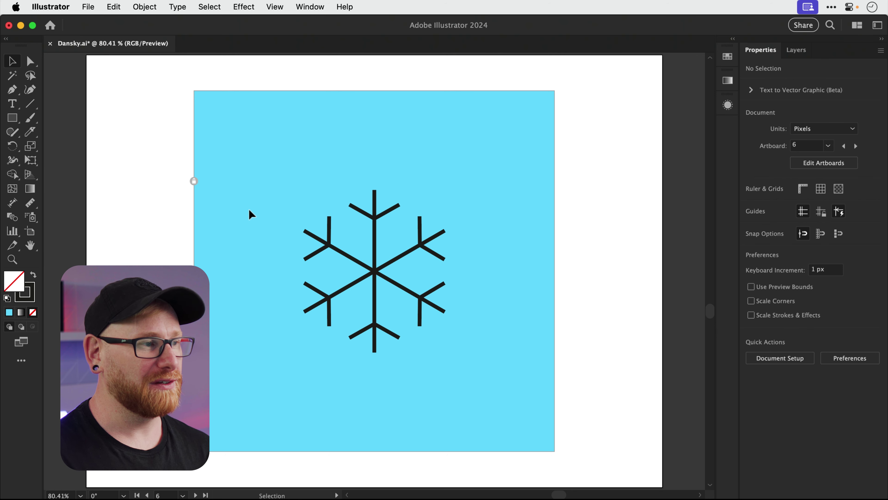
# Expand the snowflake's strokes into fills, scale it to about 241×275 px, and move it left of the artboard.
pyautogui.moveTo(284, 153); pyautogui.dragTo(486, 379)
pyautogui.click(145, 7)
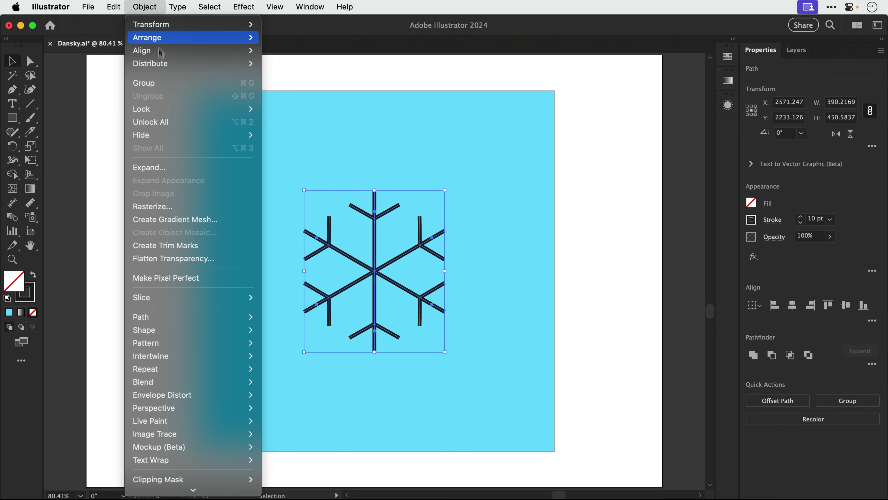
pyautogui.click(162, 169)
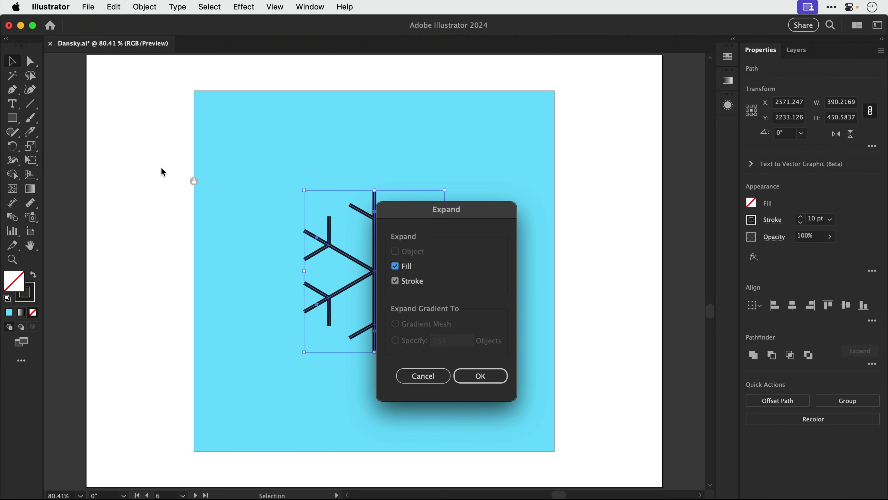
pyautogui.press('Return')
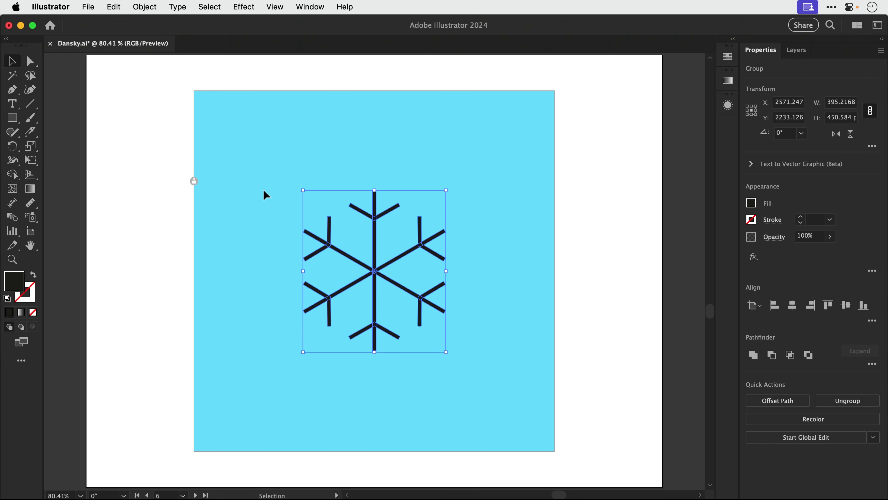
pyautogui.moveTo(301, 190); pyautogui.dragTo(331, 221)
pyautogui.moveTo(354, 260); pyautogui.dragTo(122, 263)
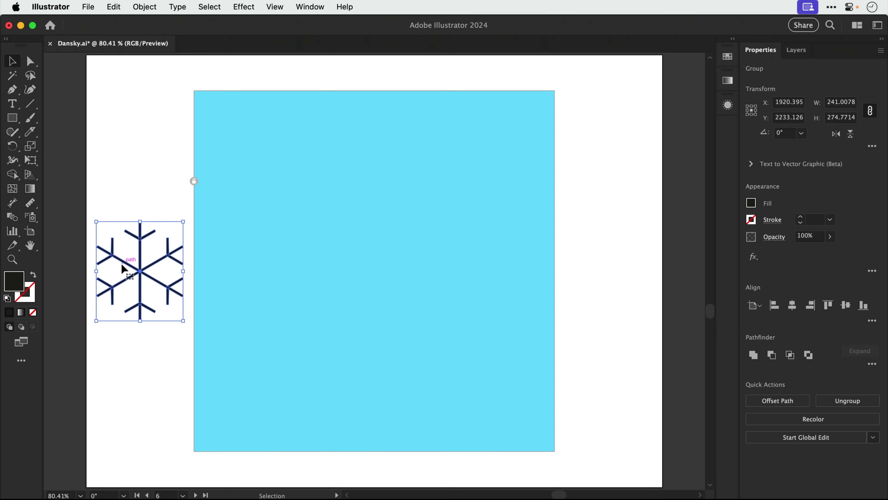
# Open the Symbols panel from the Window menu and reposition it.
pyautogui.click(309, 7)
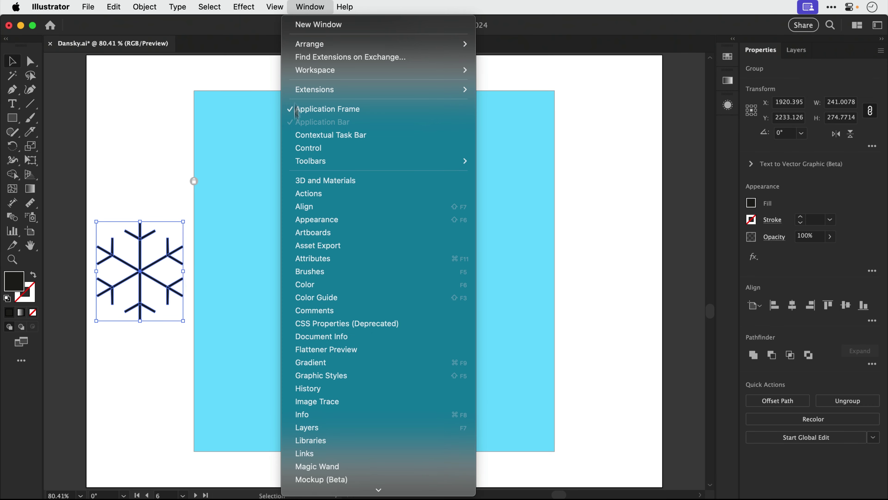
pyautogui.moveTo(291, 493)
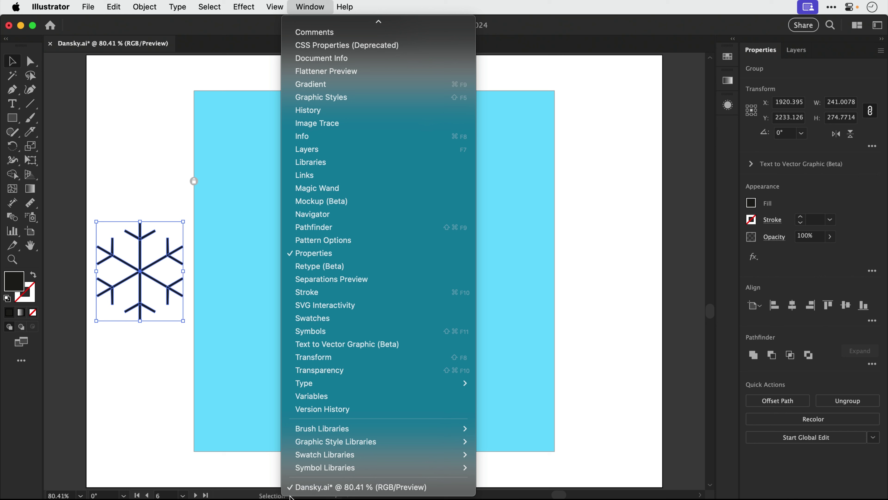
pyautogui.click(300, 331)
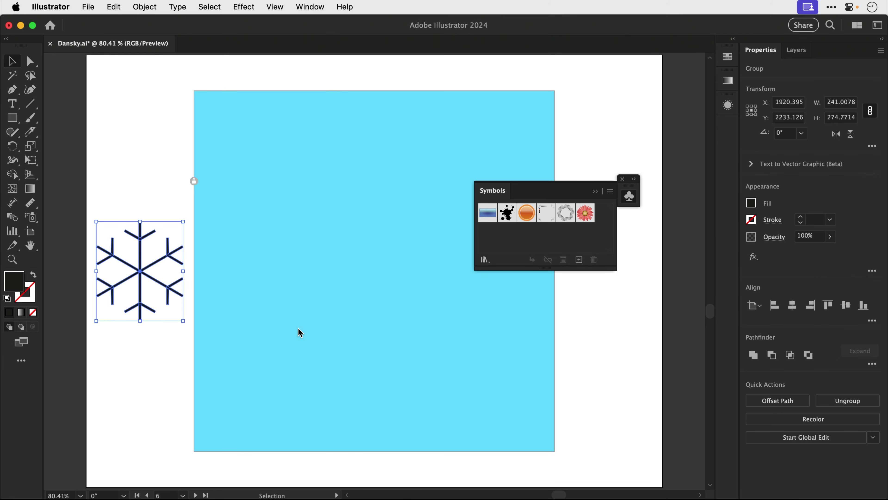
pyautogui.moveTo(635, 202); pyautogui.dragTo(684, 95)
pyautogui.click(682, 91)
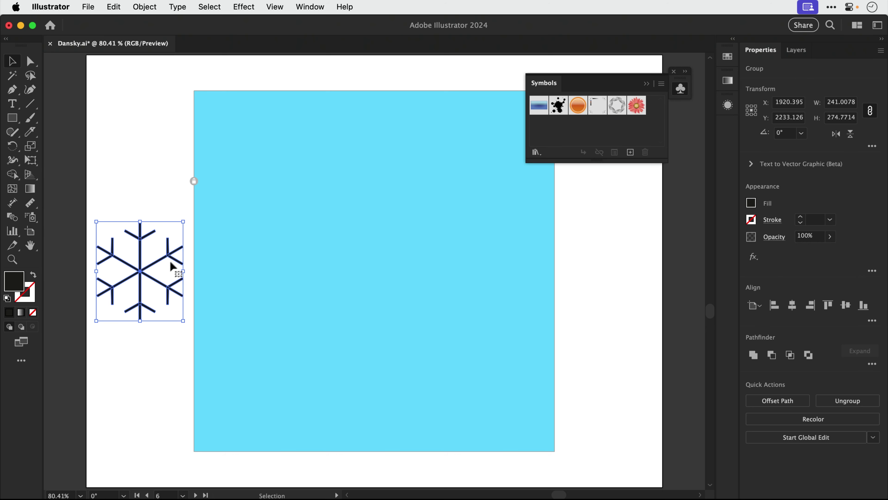
# Drag the snowflake group into the Symbols panel to create a symbol named 'dsgfjdfgsdgfgsd'.
pyautogui.moveTo(148, 270); pyautogui.dragTo(640, 113)
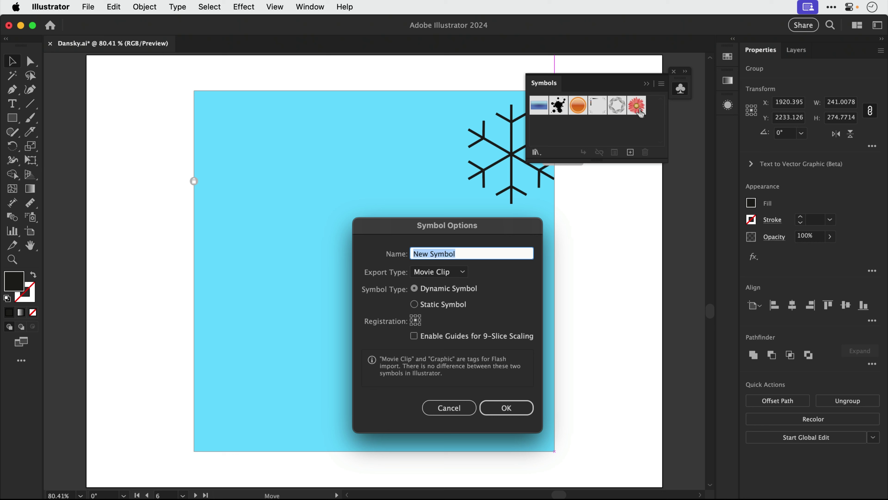
pyautogui.write('dsgfjdfgsdgfgsd')
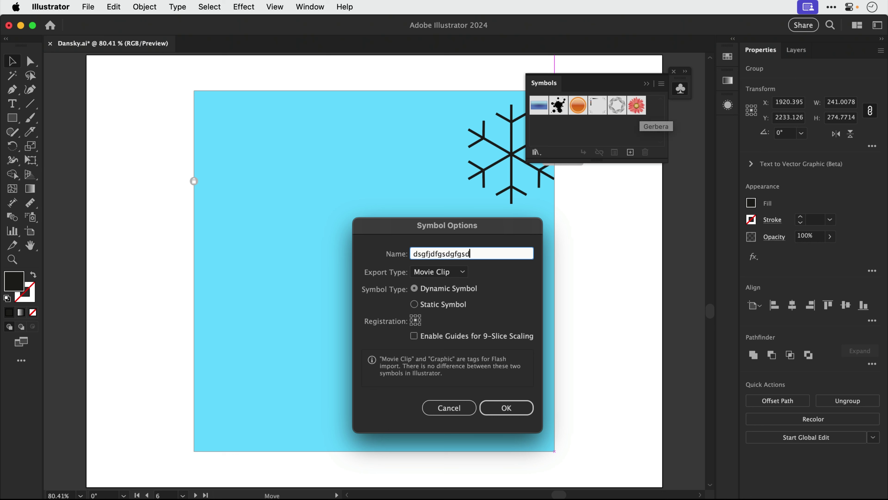
pyautogui.press('Return')
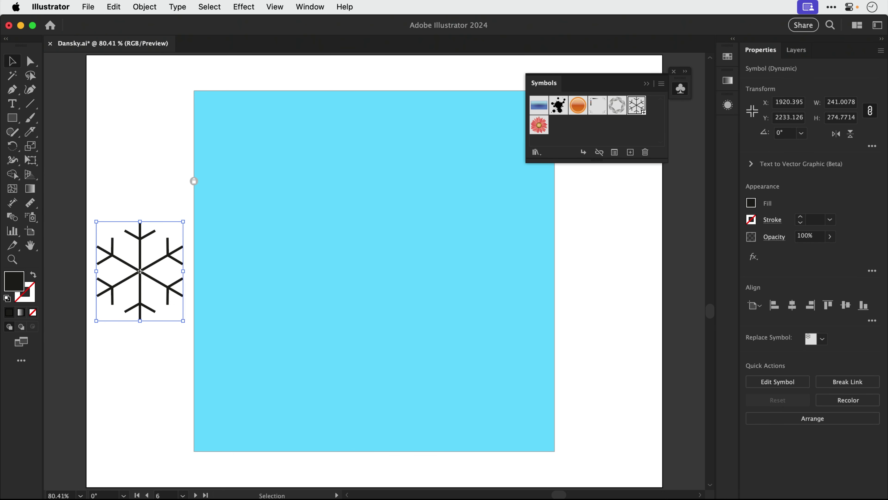
pyautogui.keyDown('alt'); pyautogui.moveTo(175, 249); pyautogui.dragTo(377, 228); pyautogui.keyUp('alt')
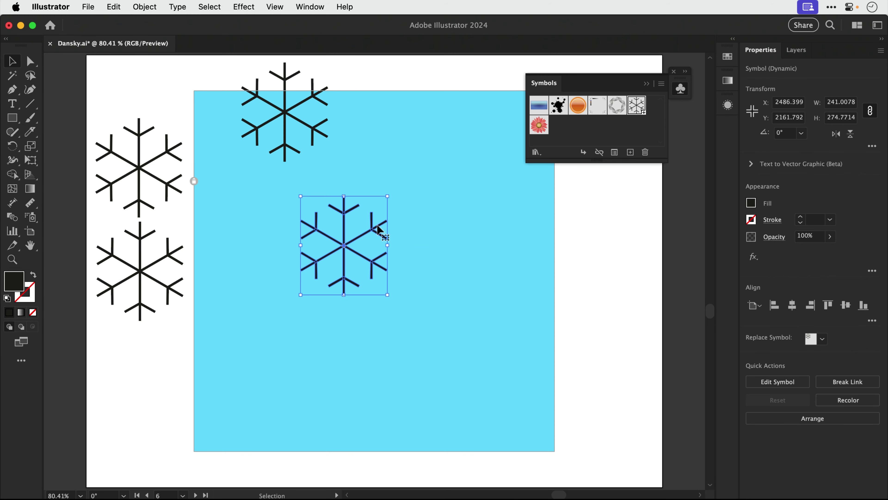
pyautogui.doubleClick(378, 229)
pyautogui.press('a')
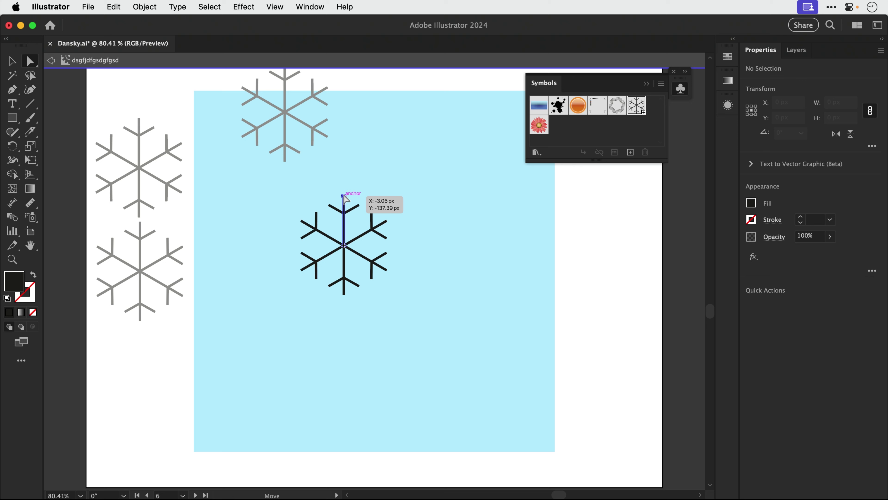
pyautogui.moveTo(344, 197); pyautogui.dragTo(344, 118)
pyautogui.press('v')
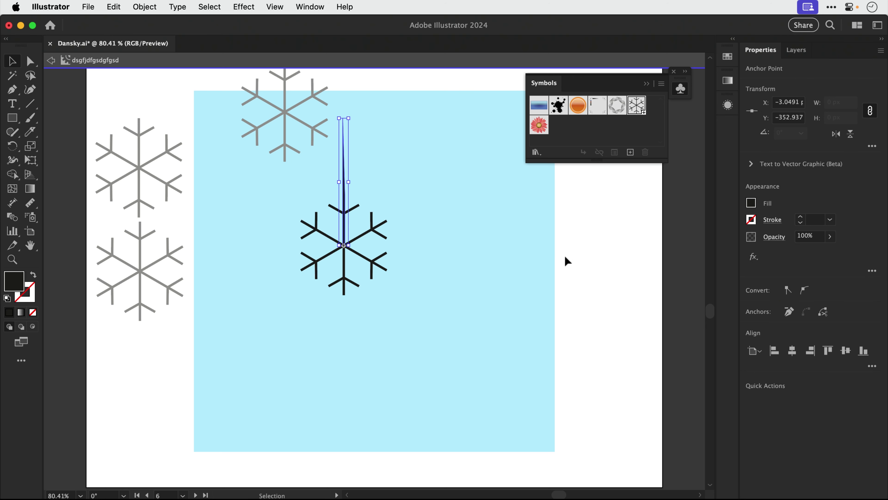
pyautogui.press('Escape')
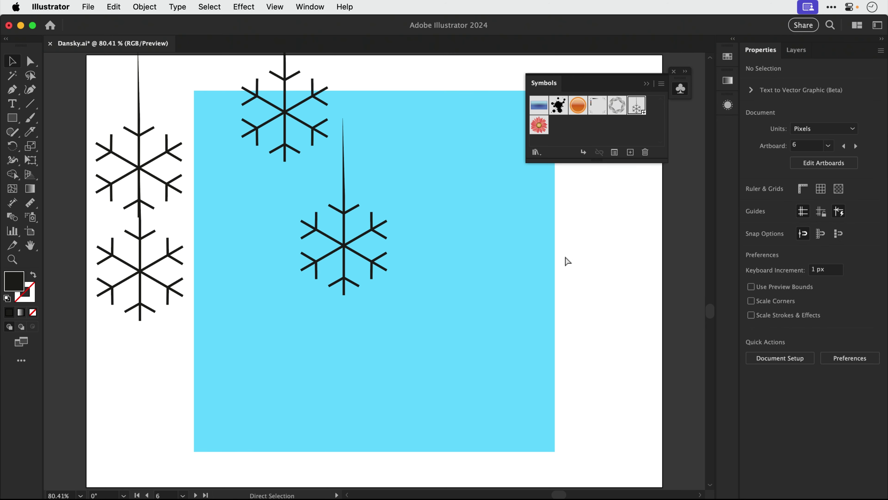
pyautogui.press('super+z')
pyautogui.press('super+z')
pyautogui.press('super+z')
pyautogui.press('super+z')
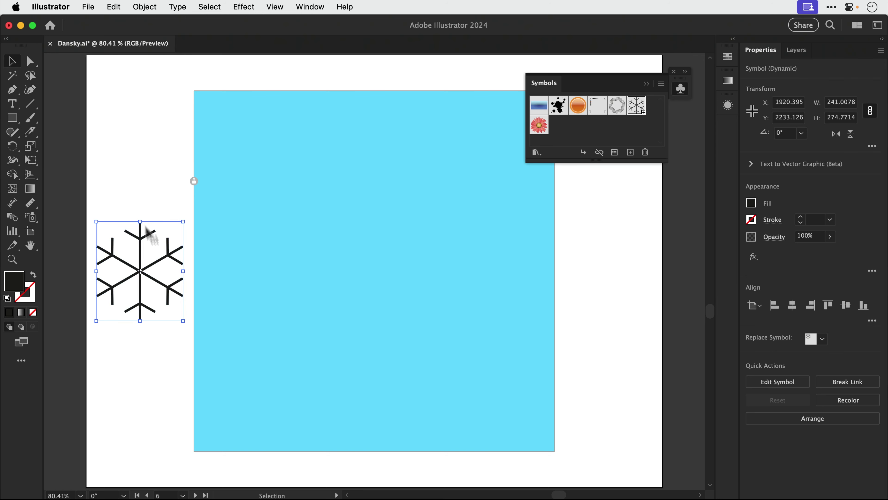
# Choose the Symbol Sprayer tool and set its Intensity to 4 in Symbolism Tools Options.
pyautogui.click(125, 181)
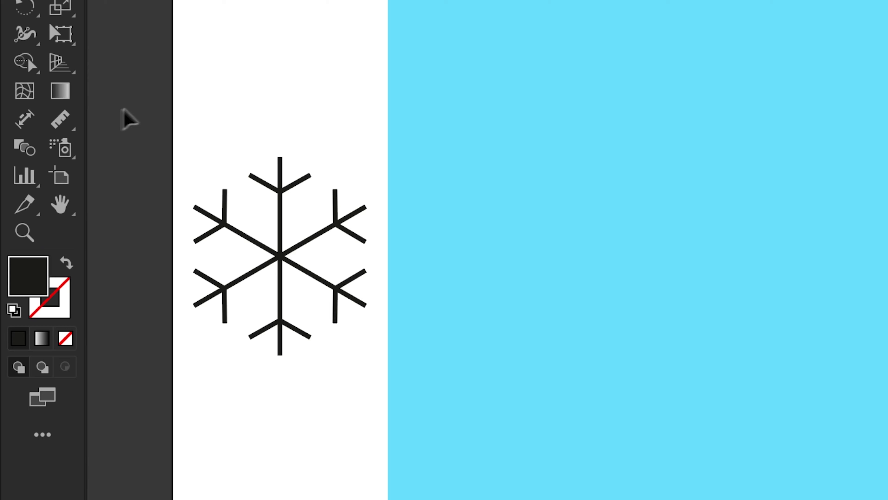
pyautogui.click(62, 149)
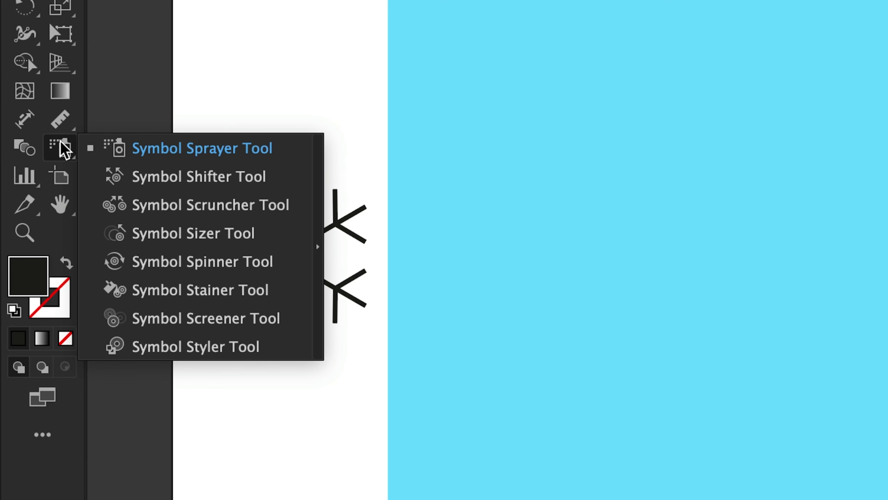
pyautogui.click(63, 149)
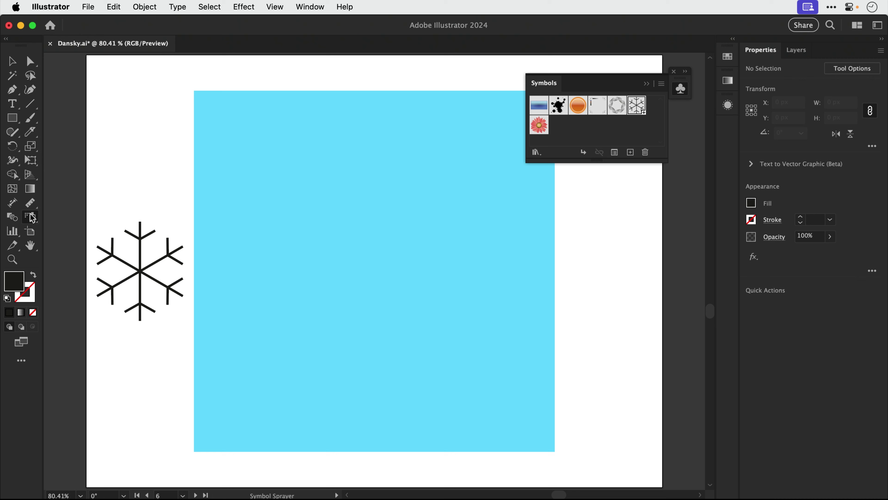
pyautogui.doubleClick(32, 217)
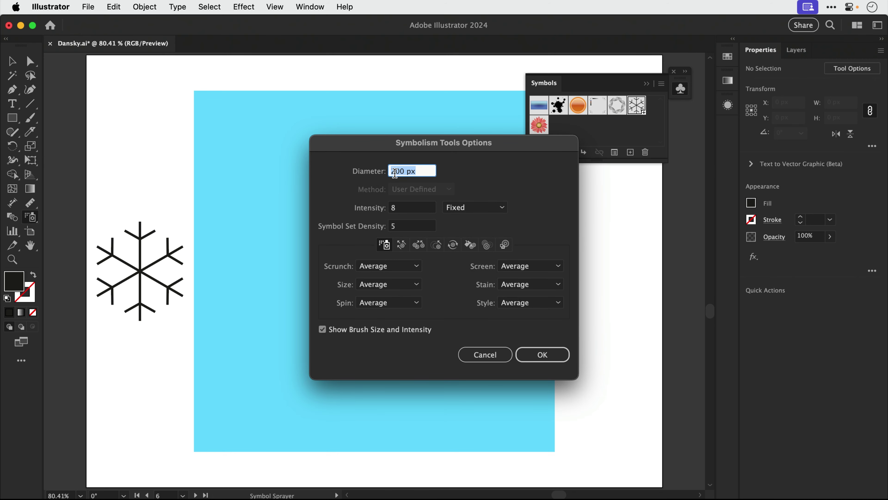
pyautogui.click(413, 209)
pyautogui.write('4')
pyautogui.press('Tab')
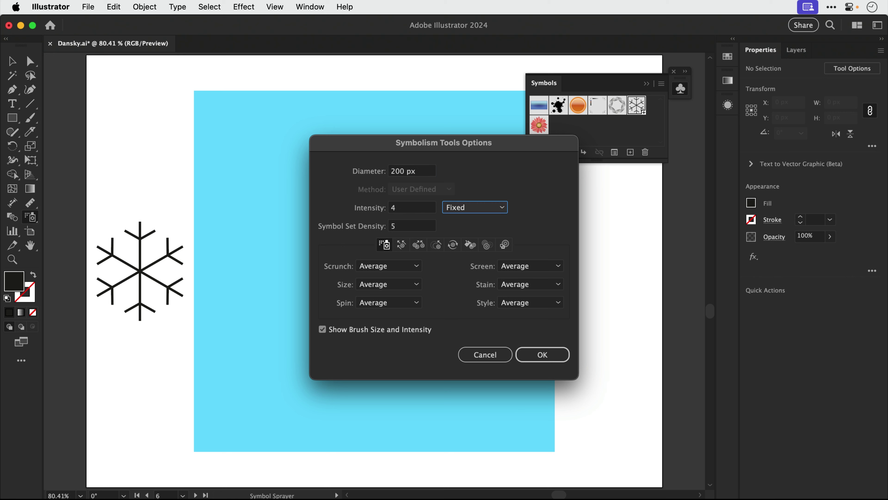
# Review the Shifter, Scruncher, Sizer and Spinner options, then apply the symbolism settings.
pyautogui.click(401, 244)
pyautogui.click(419, 244)
pyautogui.click(436, 245)
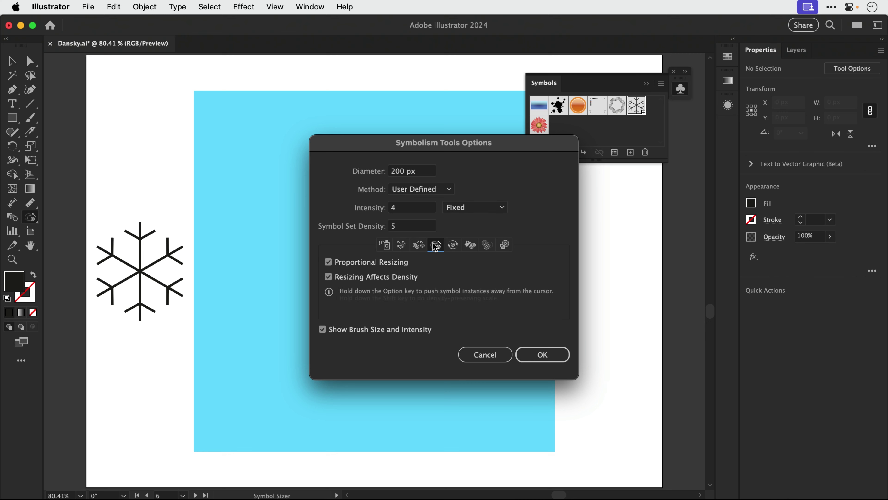
pyautogui.click(452, 245)
pyautogui.click(384, 244)
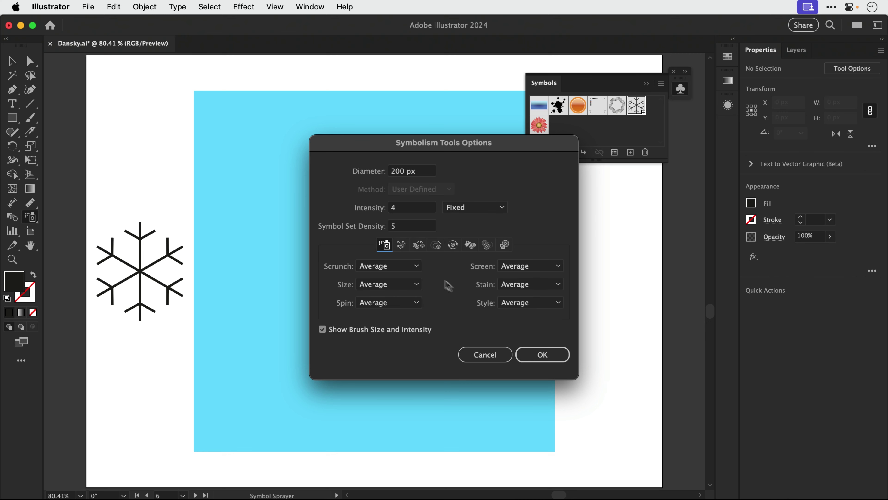
pyautogui.click(554, 355)
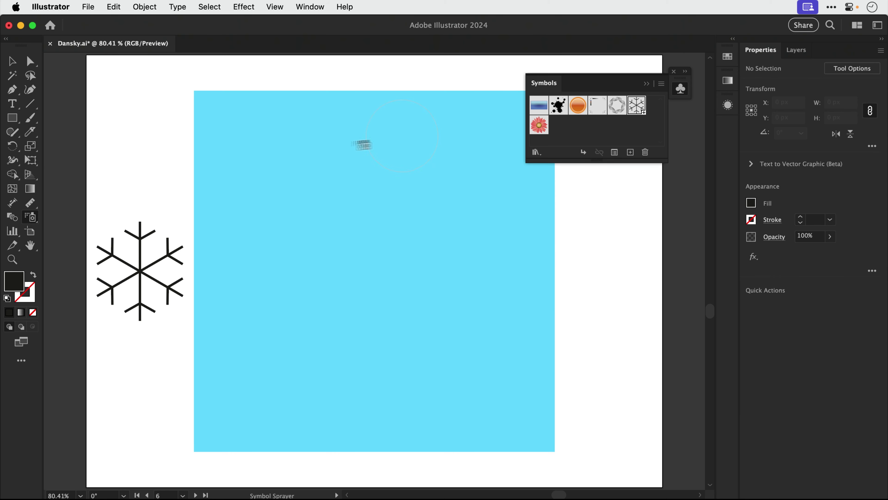
# Spray snowflakes across the blue artboard, then shrink the lower-left and two top-left ones with the Symbol Sizer.
pyautogui.moveTo(272, 159)
pyautogui.mouseDown()
pyautogui.moveTo(369, 145)
pyautogui.moveTo(478, 226)
pyautogui.moveTo(323, 304)
pyautogui.moveTo(521, 396)
pyautogui.mouseUp()
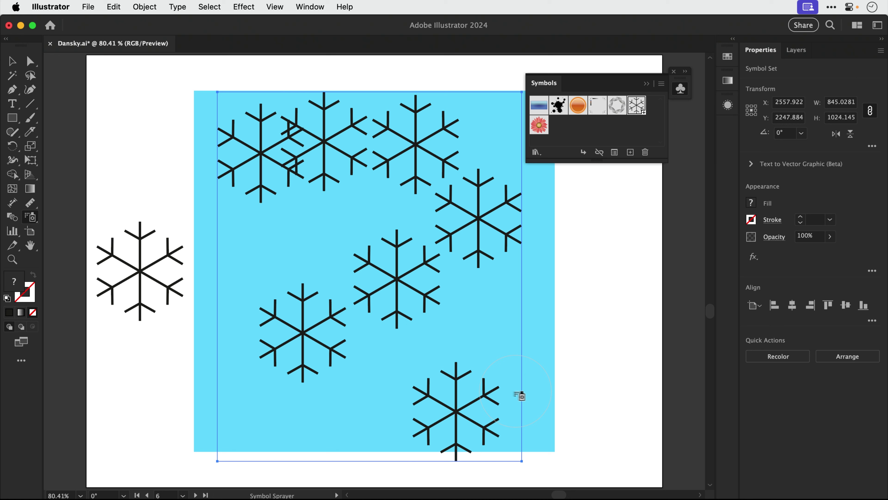
pyautogui.click(30, 220)
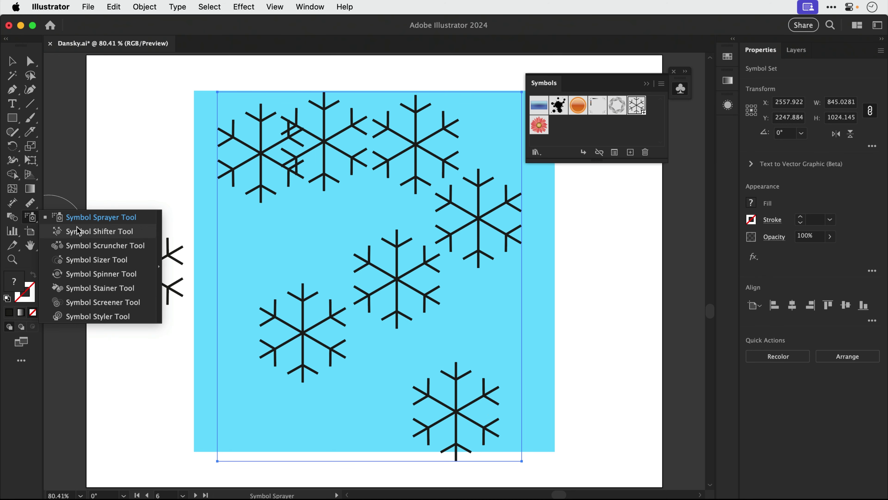
pyautogui.click(79, 260)
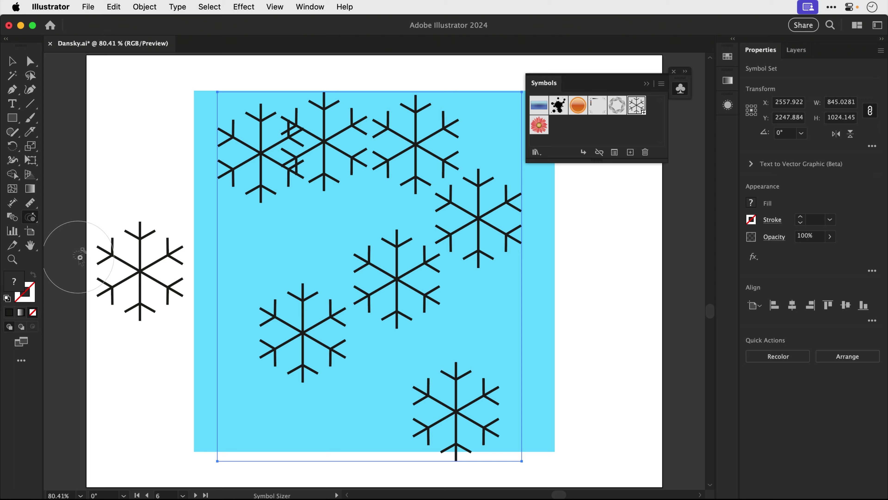
pyautogui.moveTo(300, 335); pyautogui.dragTo(301, 336)
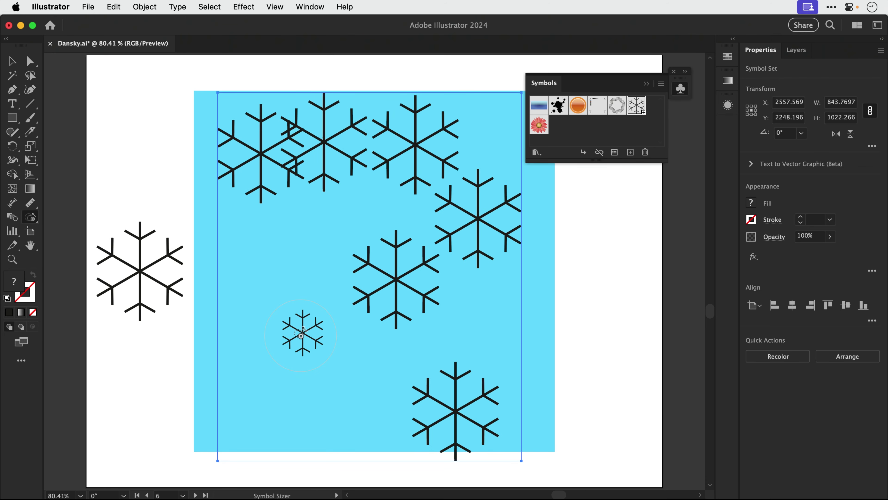
pyautogui.moveTo(263, 156); pyautogui.dragTo(263, 157)
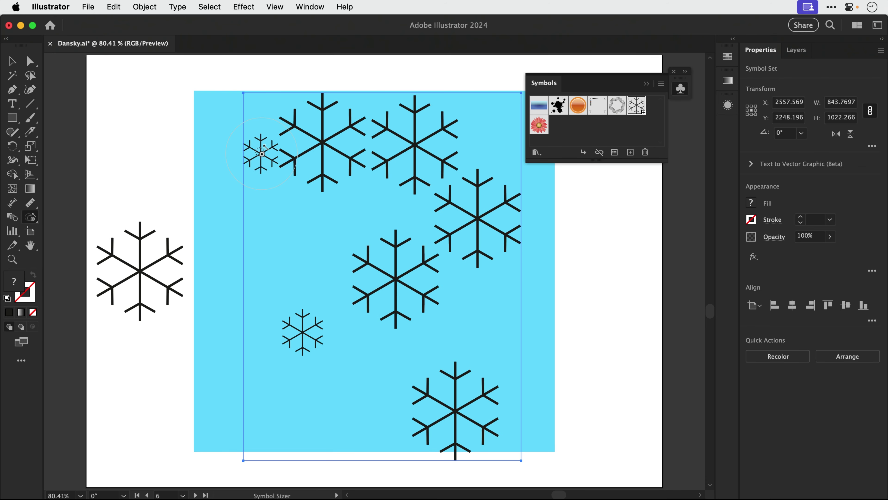
pyautogui.moveTo(323, 149); pyautogui.dragTo(322, 148)
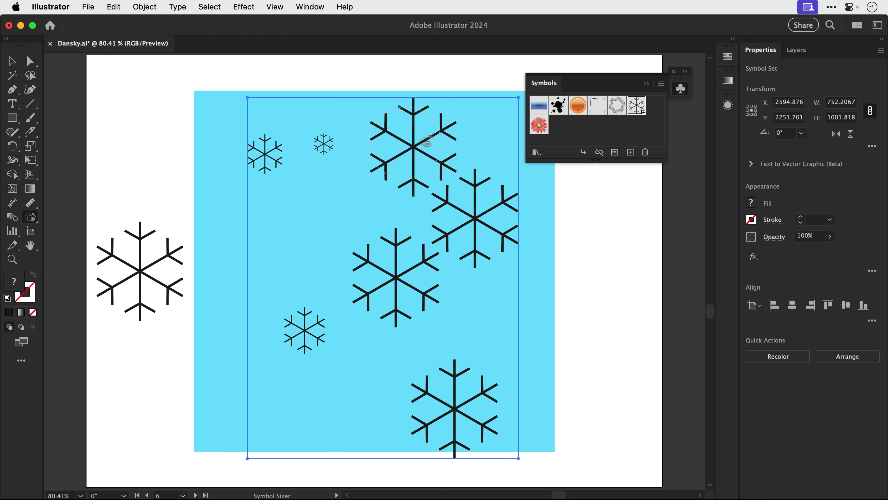
# Enlarge the middle snowflake and shrink the top, right and bottom ones.
pyautogui.moveTo(430, 145); pyautogui.dragTo(430, 144)
pyautogui.keyDown('alt'); pyautogui.click(485, 218); pyautogui.keyUp('alt')
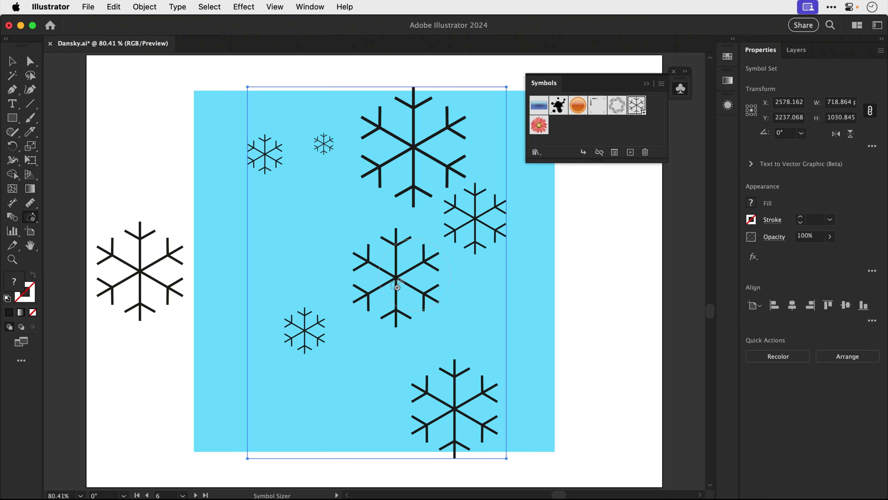
pyautogui.moveTo(397, 287); pyautogui.dragTo(397, 288)
pyautogui.keyDown('alt'); pyautogui.click(454, 407); pyautogui.keyUp('alt')
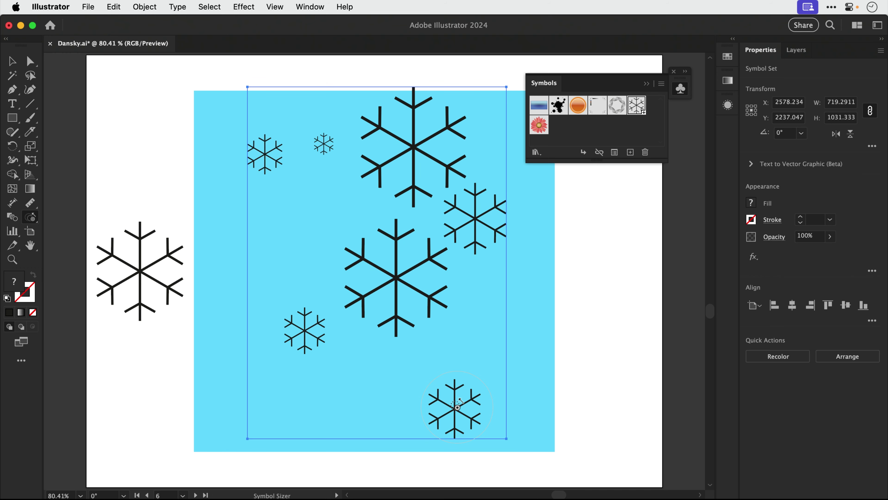
pyautogui.keyDown('alt'); pyautogui.click(465, 228); pyautogui.keyUp('alt')
pyautogui.keyDown('alt'); pyautogui.click(414, 144); pyautogui.keyUp('alt')
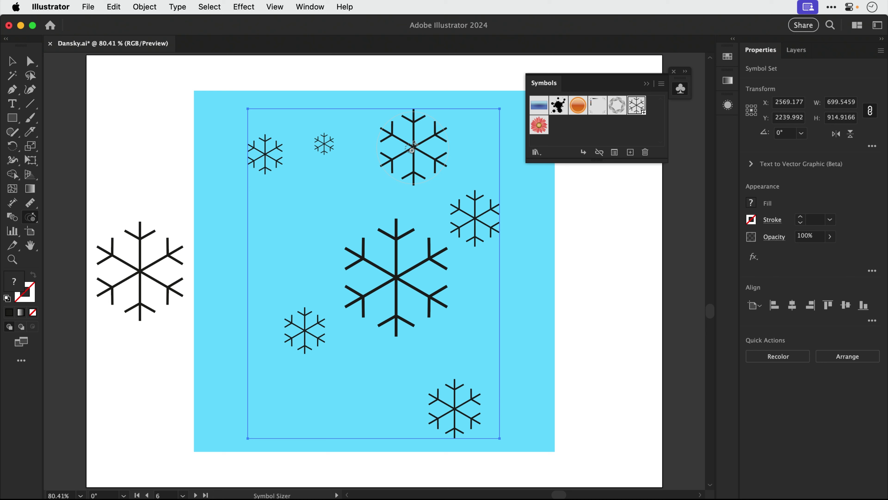
pyautogui.click(383, 275)
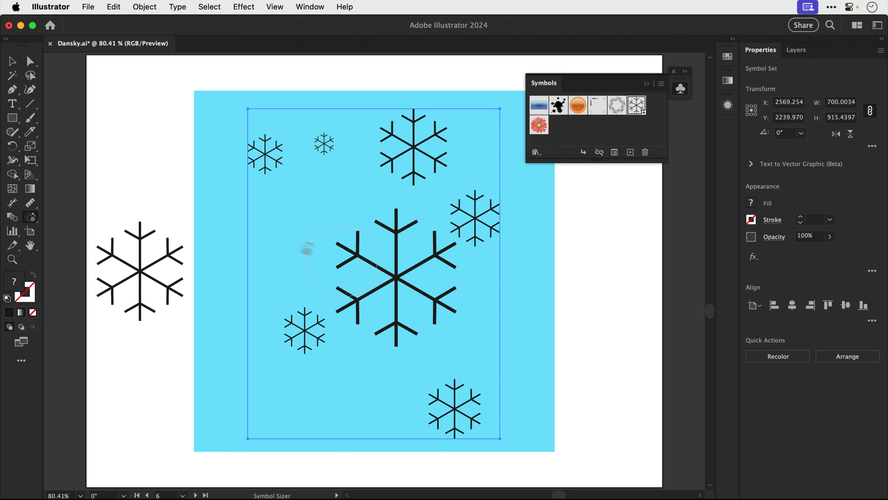
# Rotate the upper-left, top, centre, lower and right snowflakes to varied angles with the Symbol Spinner.
pyautogui.click(31, 217)
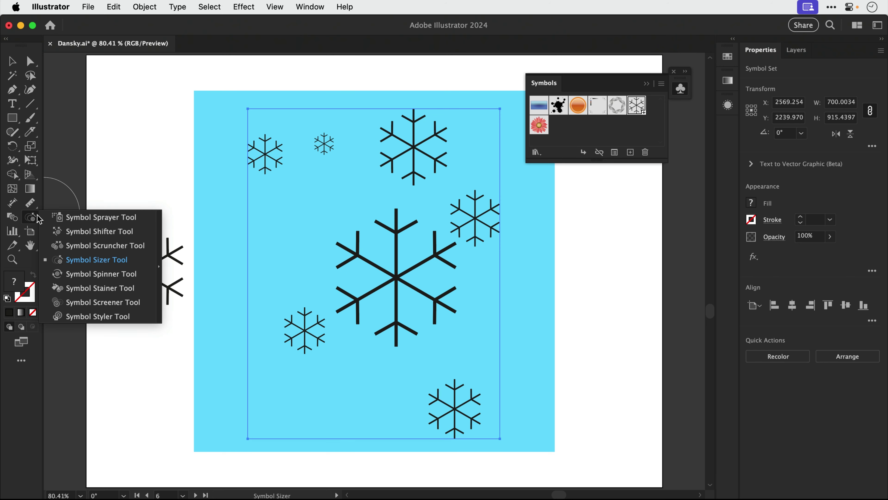
pyautogui.click(101, 273)
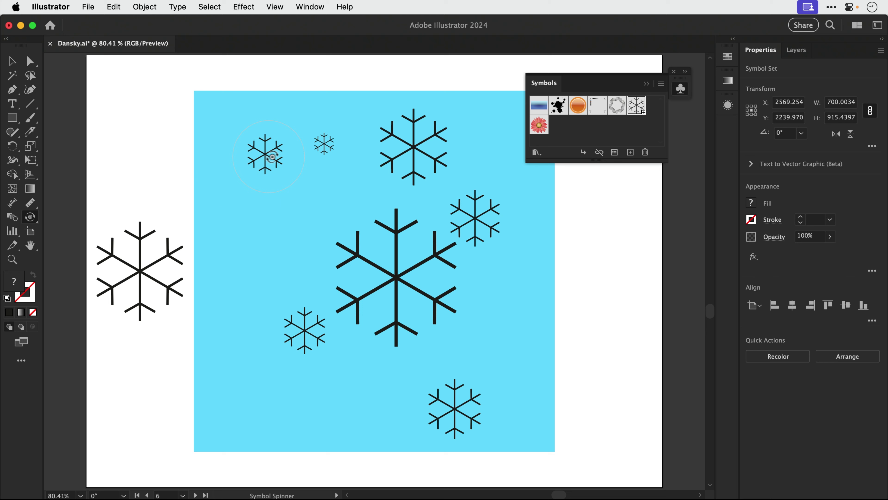
pyautogui.moveTo(292, 156)
pyautogui.mouseDown()
pyautogui.moveTo(323, 142)
pyautogui.moveTo(323, 133)
pyautogui.mouseUp()
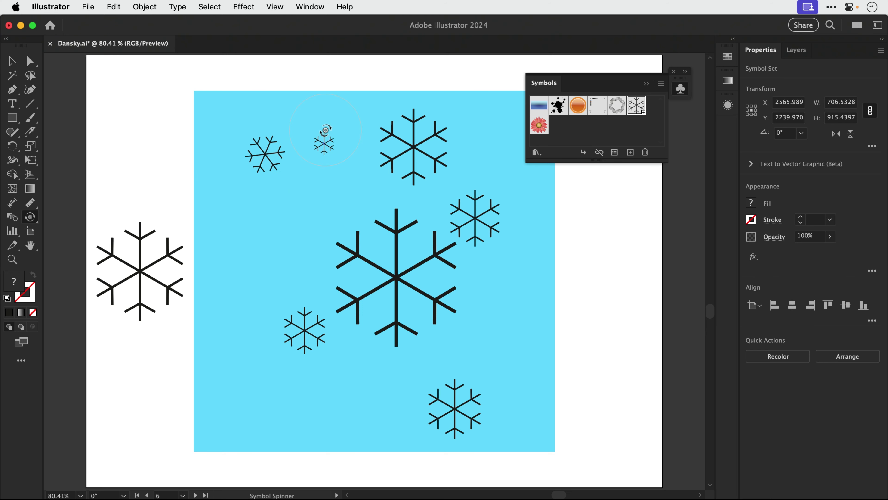
pyautogui.moveTo(415, 154); pyautogui.dragTo(418, 172)
pyautogui.moveTo(388, 260)
pyautogui.mouseDown()
pyautogui.moveTo(319, 318)
pyautogui.moveTo(432, 254)
pyautogui.moveTo(481, 211)
pyautogui.mouseUp()
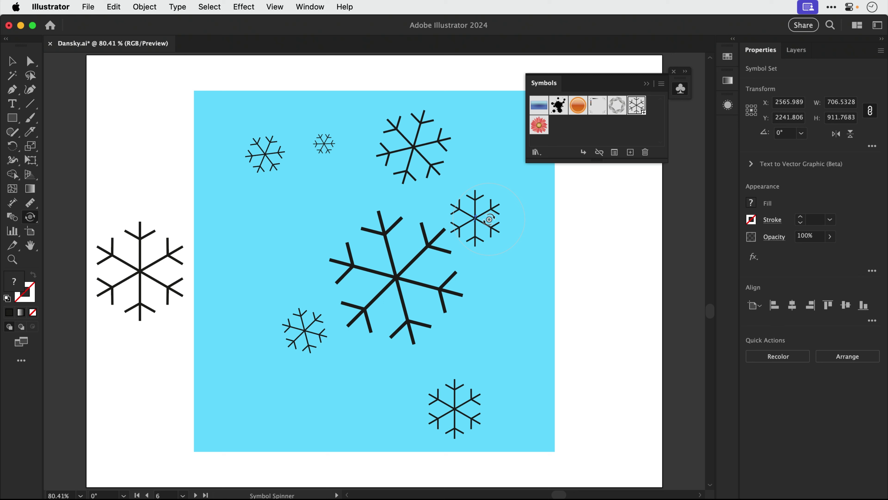
pyautogui.moveTo(463, 314); pyautogui.dragTo(456, 403)
pyautogui.press('v')
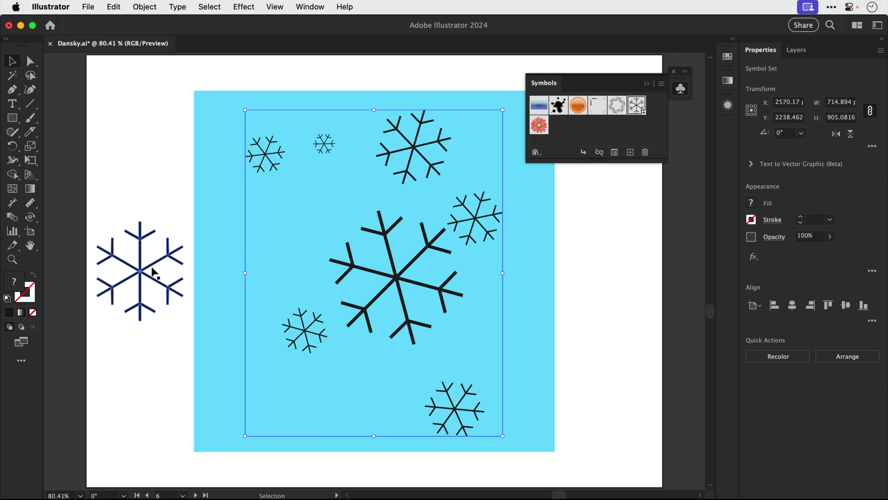
# Open the snowflake symbol for editing and select all of its paths.
pyautogui.doubleClick(367, 271)
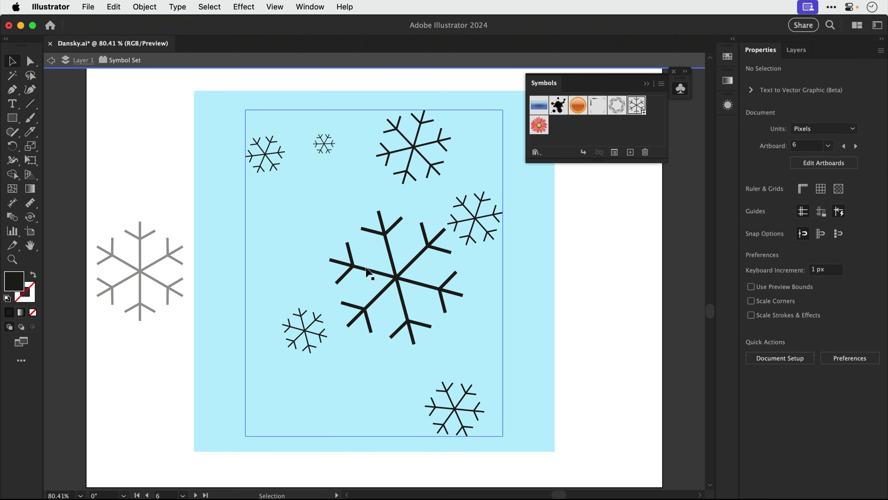
pyautogui.click(367, 271)
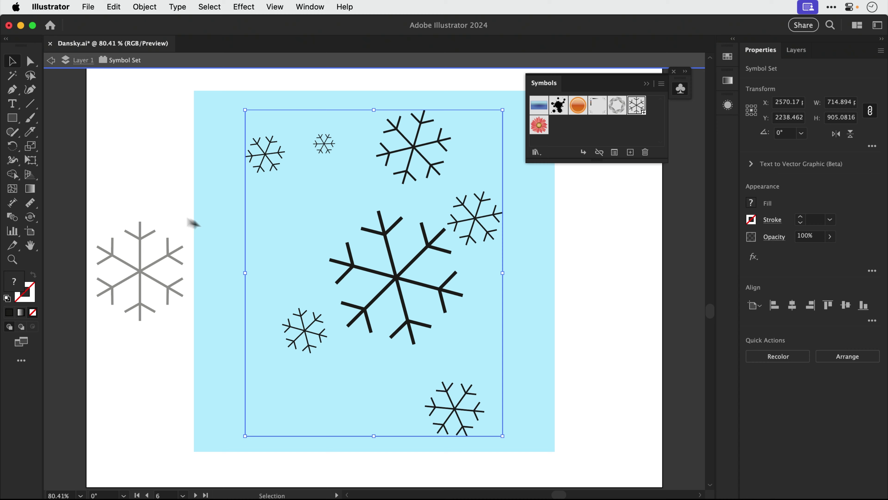
pyautogui.doubleClick(160, 213)
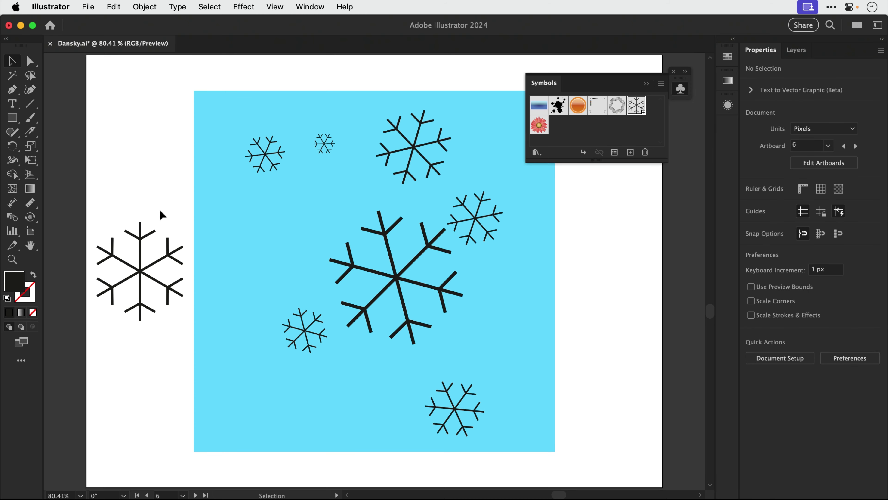
pyautogui.doubleClick(144, 242)
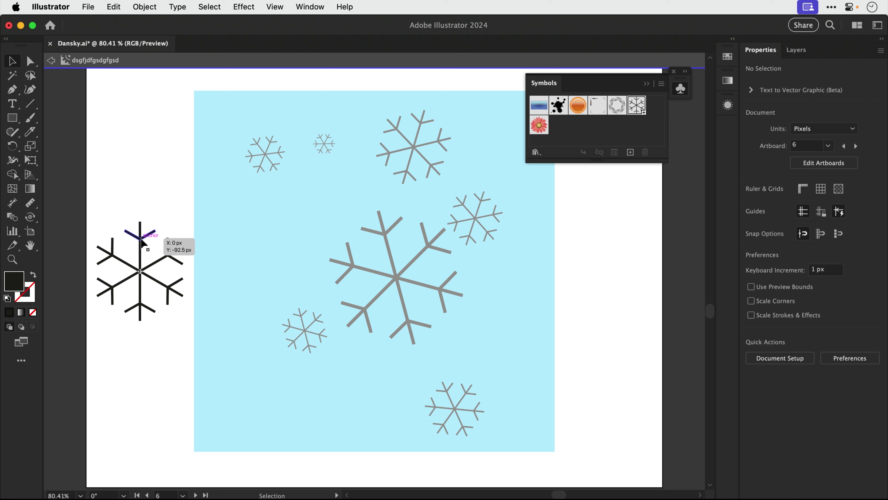
pyautogui.click(142, 240)
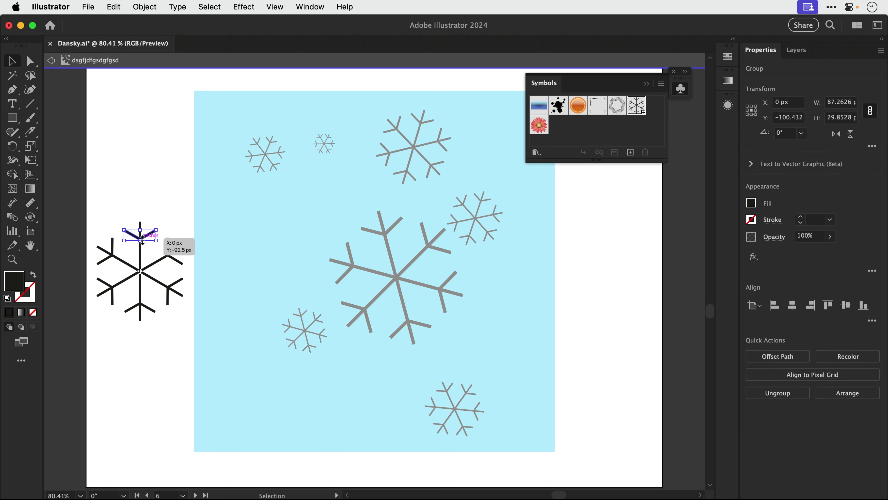
pyautogui.moveTo(95, 207); pyautogui.dragTo(187, 329)
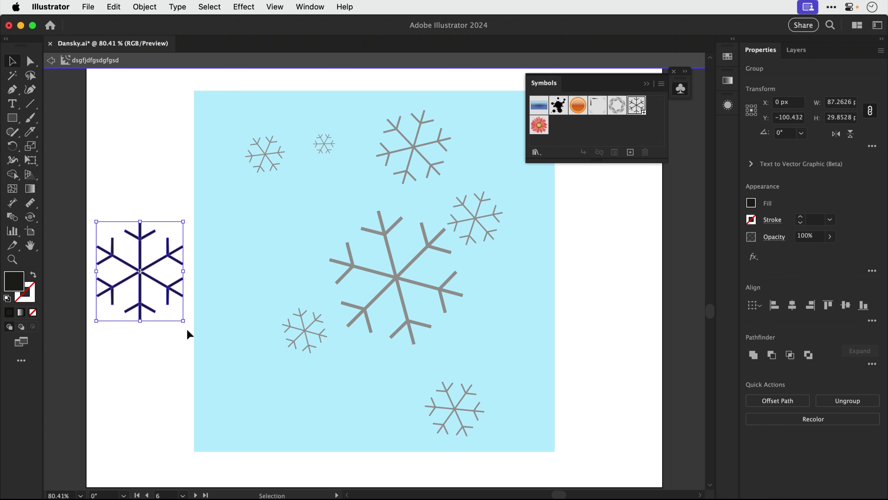
# Set the snowflake paths' fill to white (#ffffff) and exit symbol editing.
pyautogui.doubleClick(18, 283)
pyautogui.moveTo(336, 280); pyautogui.dragTo(282, 230)
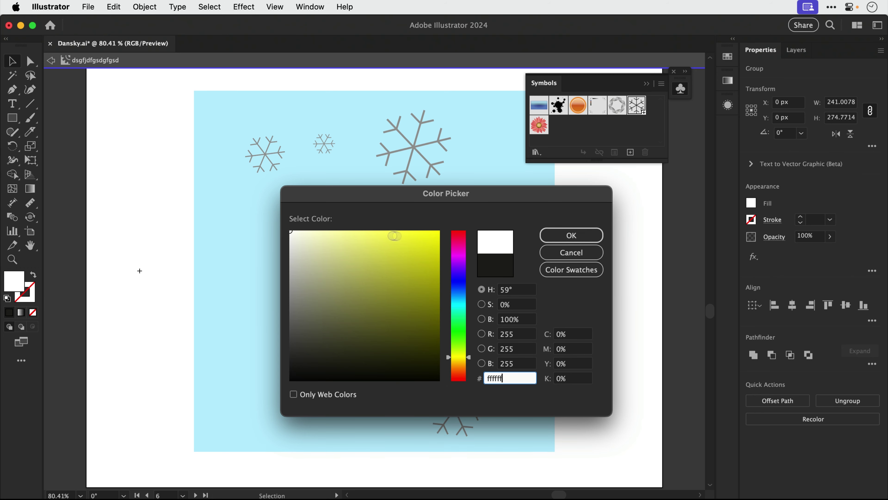
pyautogui.click(551, 242)
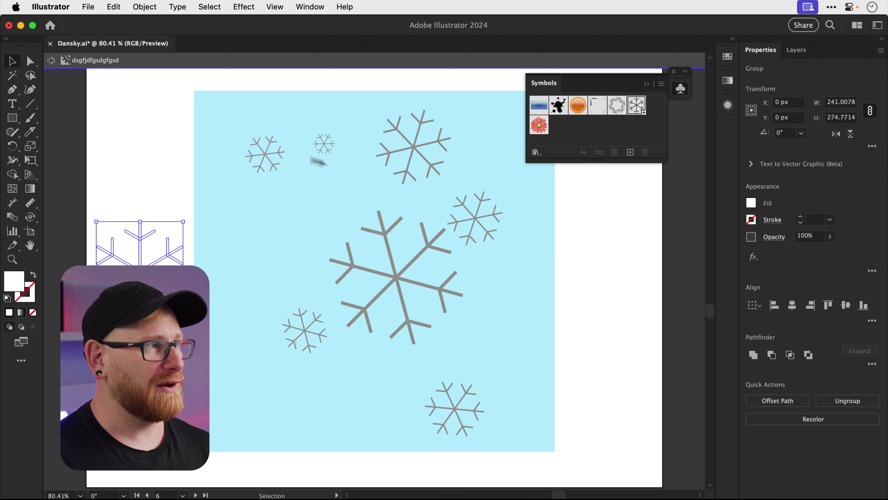
pyautogui.click(51, 61)
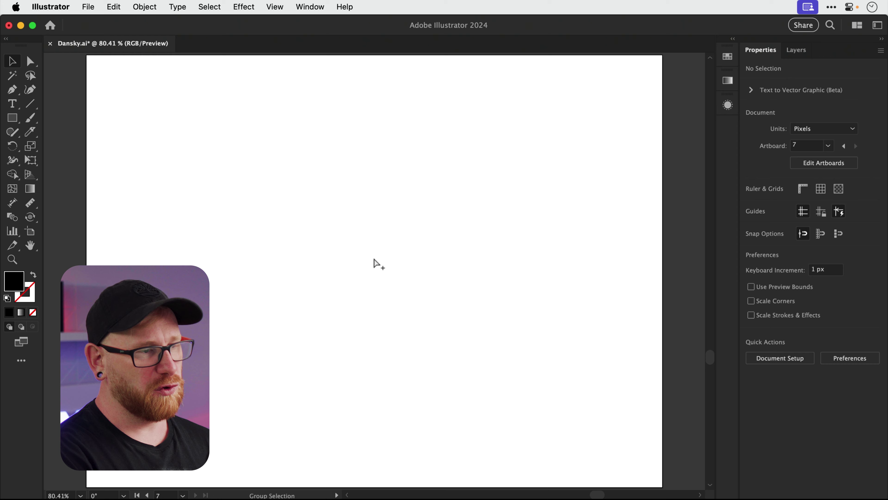
# Fit all seven artboards in the window, pick the Artboard tool and show the Artboards panel.
pyautogui.press('super+alt+0')
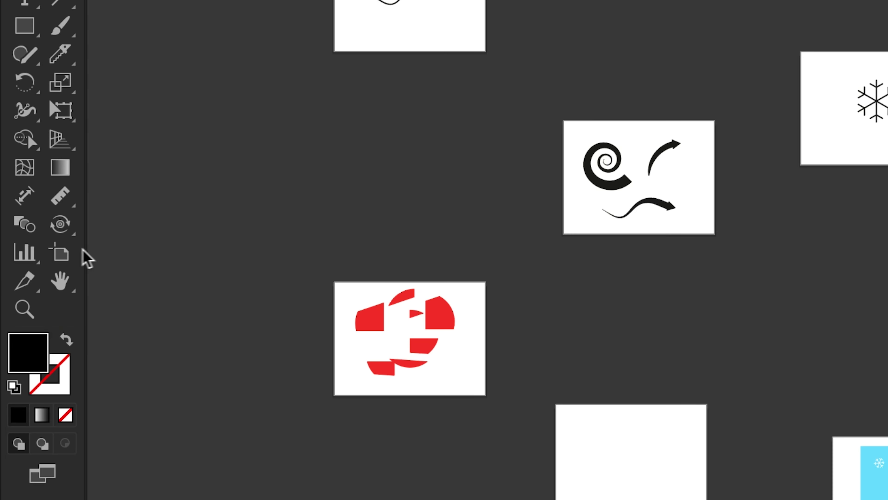
pyautogui.click(65, 251)
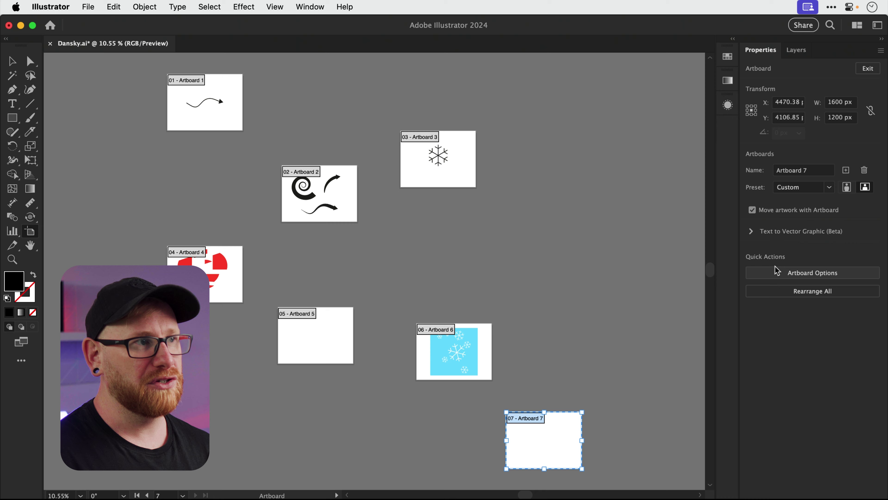
pyautogui.click(314, 7)
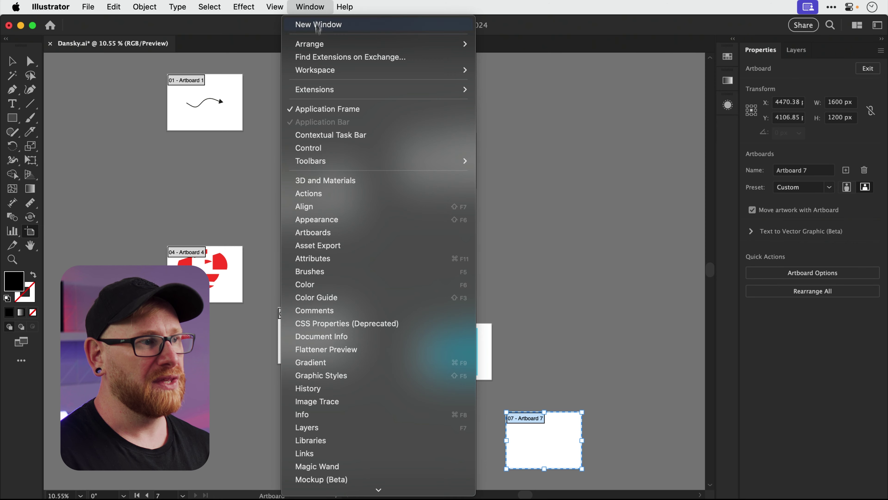
pyautogui.click(321, 233)
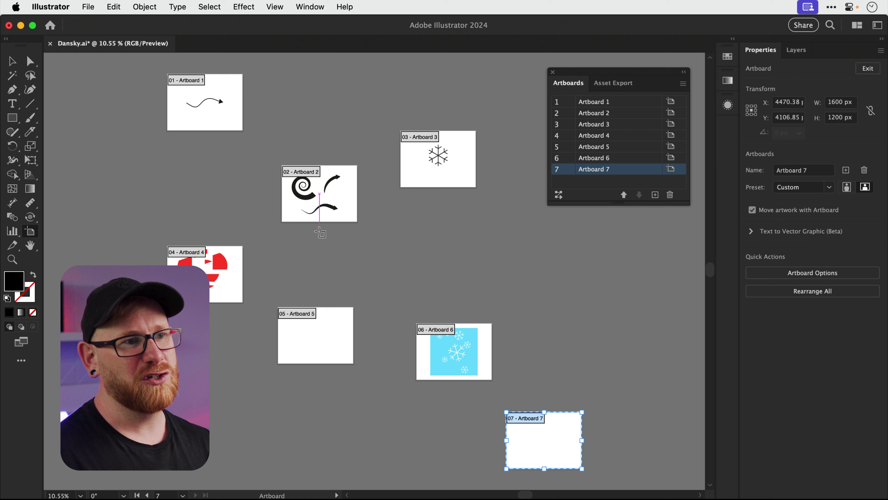
# Rearrange all artboards as Grid by Row with 2 columns and 200 px spacing.
pyautogui.click(557, 195)
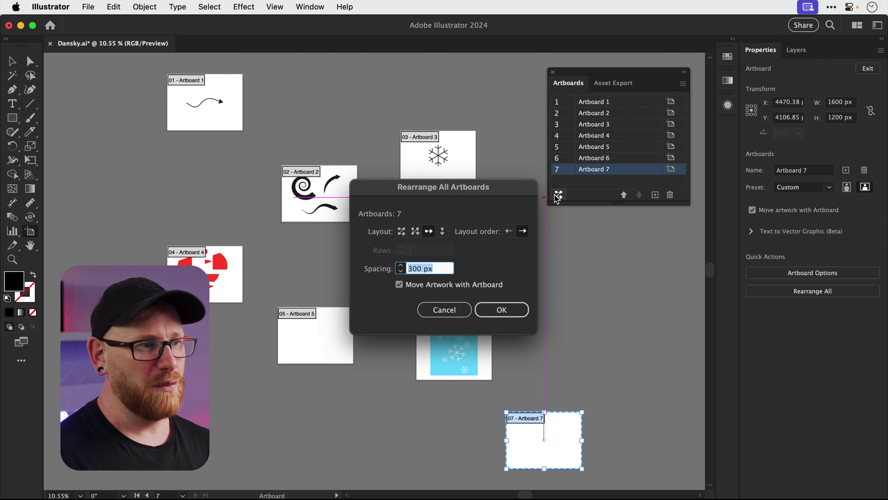
pyautogui.moveTo(522, 189); pyautogui.dragTo(670, 324)
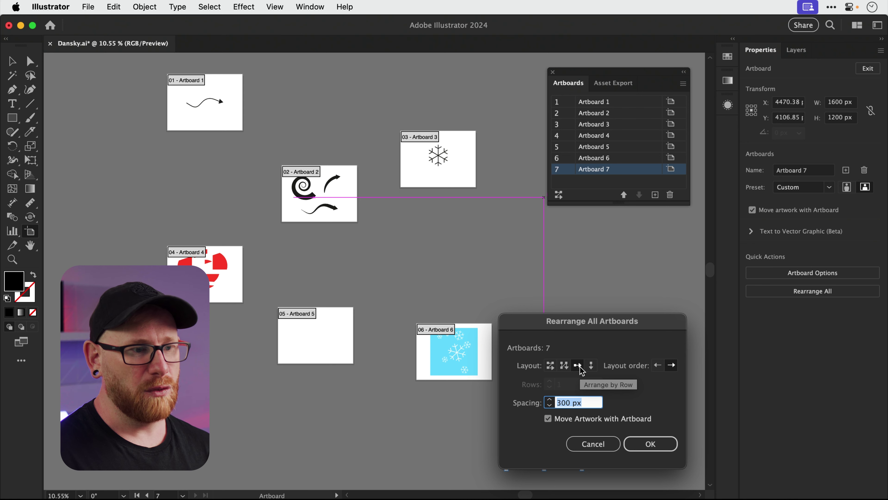
pyautogui.click(553, 366)
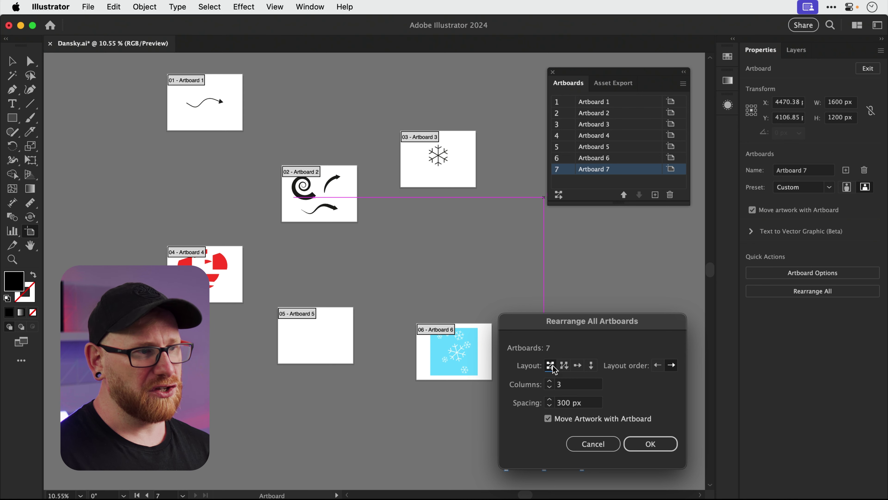
pyautogui.click(550, 387)
pyautogui.click(569, 403)
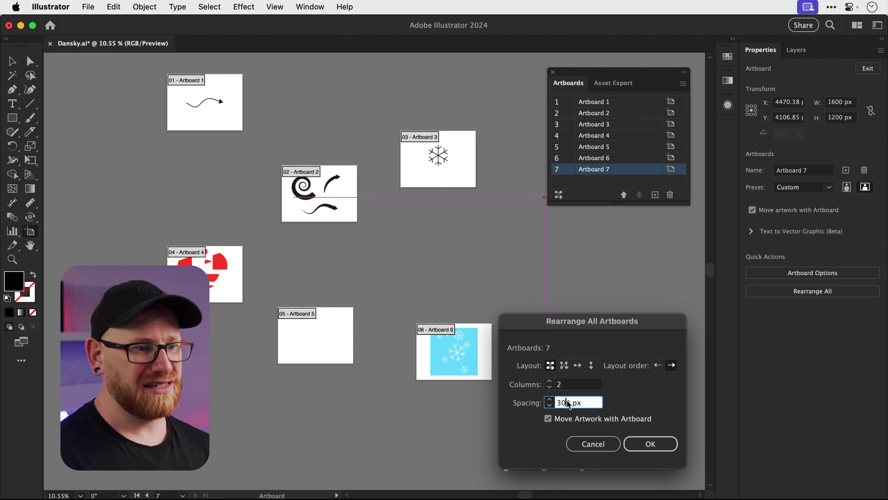
pyautogui.doubleClick(569, 403)
pyautogui.write('2')
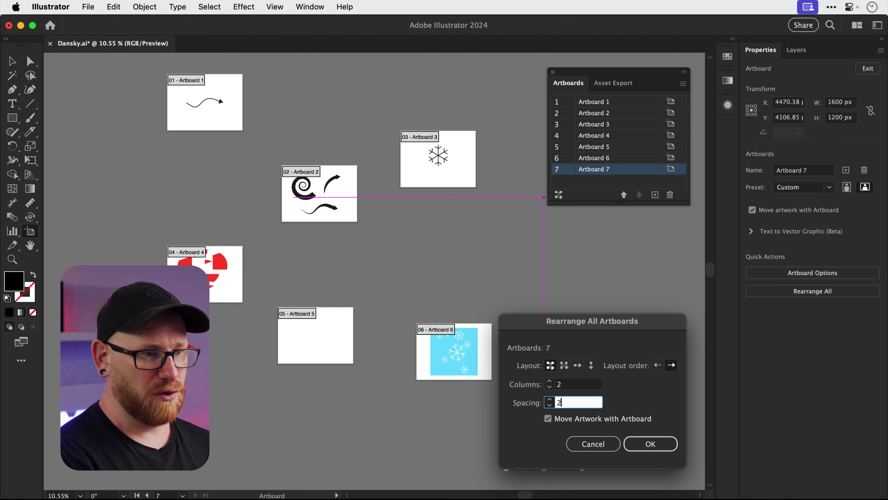
pyautogui.write('00')
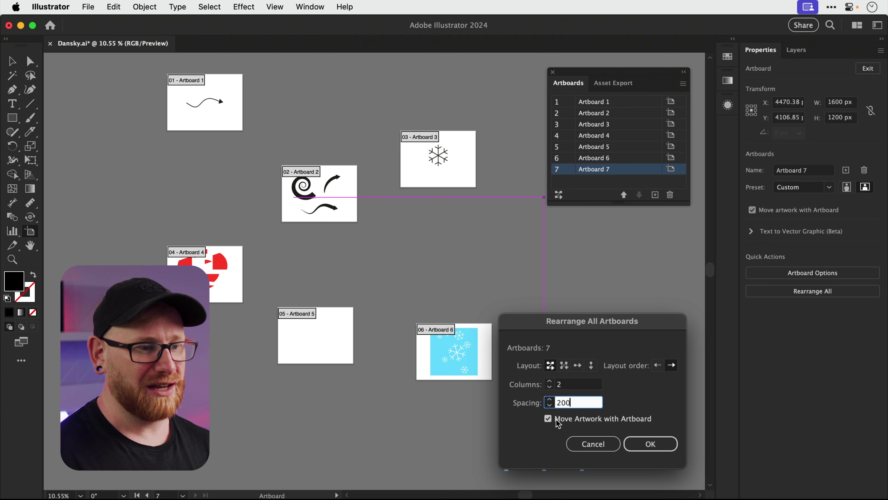
pyautogui.click(649, 444)
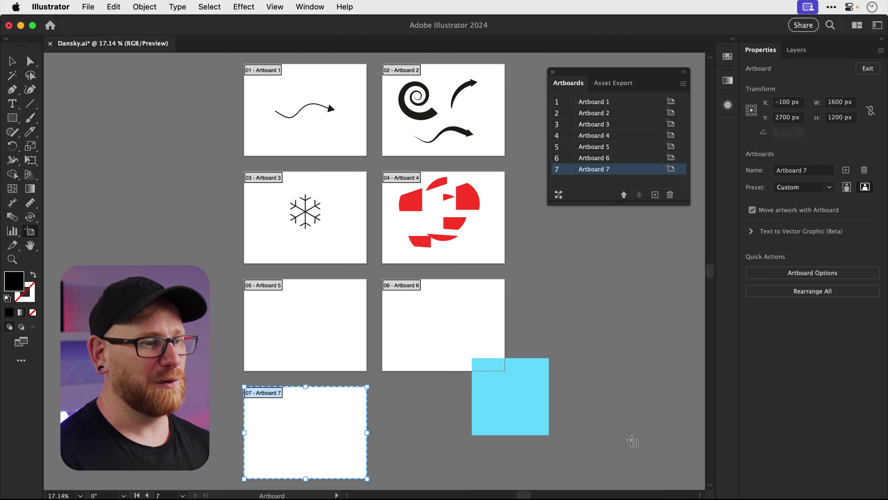
# Exit artboard editing, unlock all objects, and move the light-blue snowflake square into Artboard 6.
pyautogui.press('Escape')
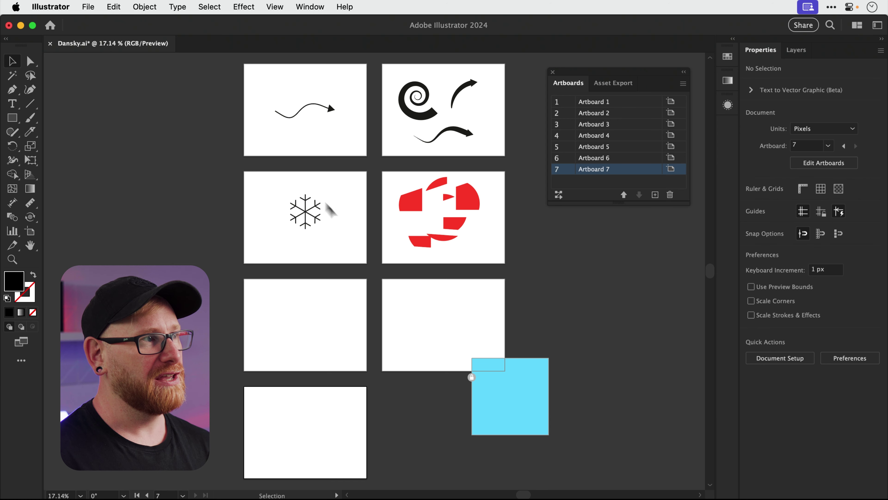
pyautogui.click(159, 8)
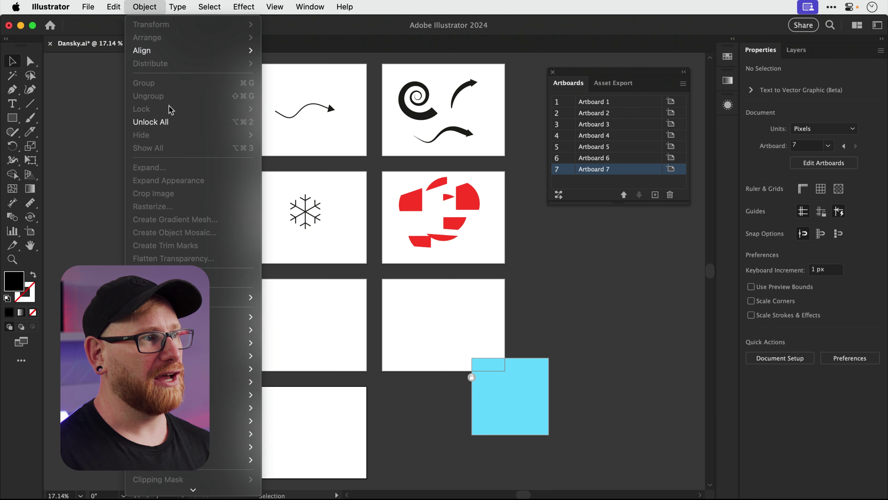
pyautogui.click(169, 121)
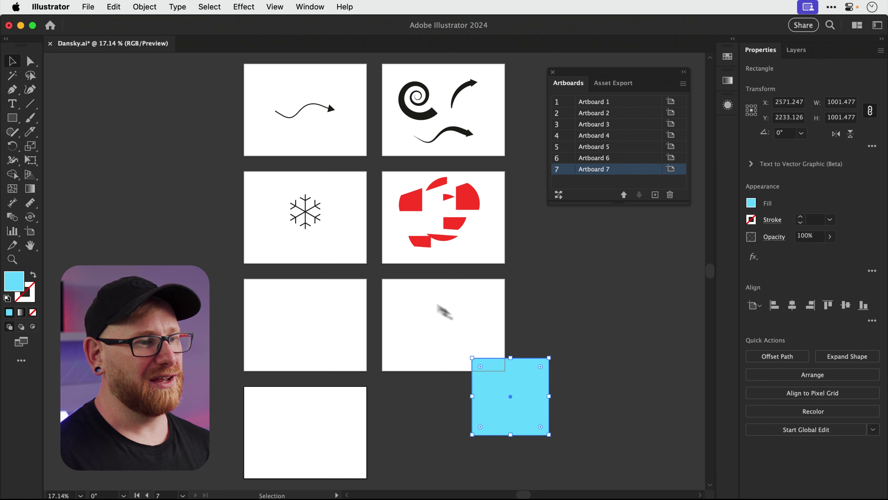
pyautogui.click(522, 354)
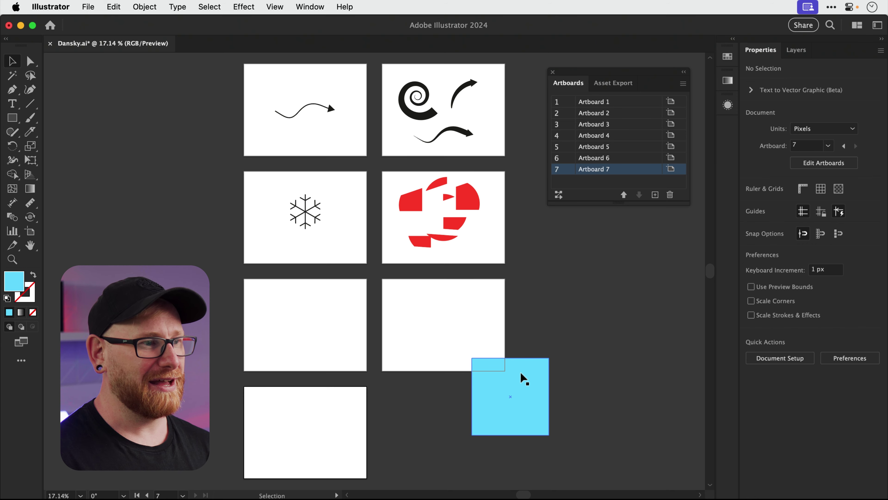
pyautogui.moveTo(523, 378); pyautogui.dragTo(453, 307)
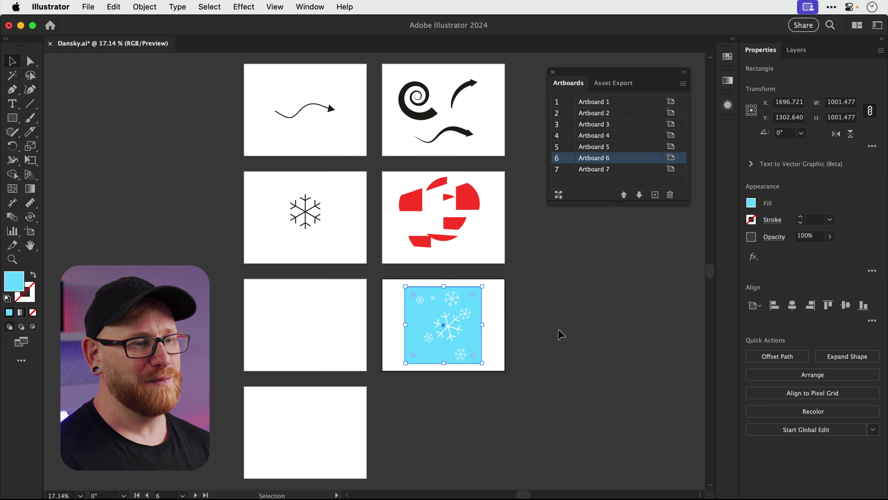